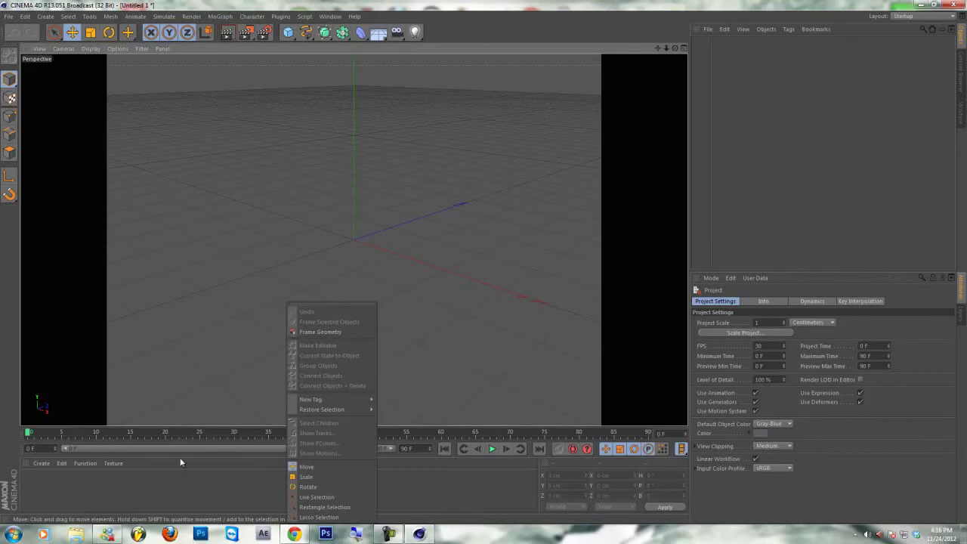
- Switch to Chrome to look at the reference wolf logo artwork video, then minimize the browser
{"action": "left_click", "coordinate": [172, 473]}
{"action": "mouse_move", "coordinate": [294, 534]}
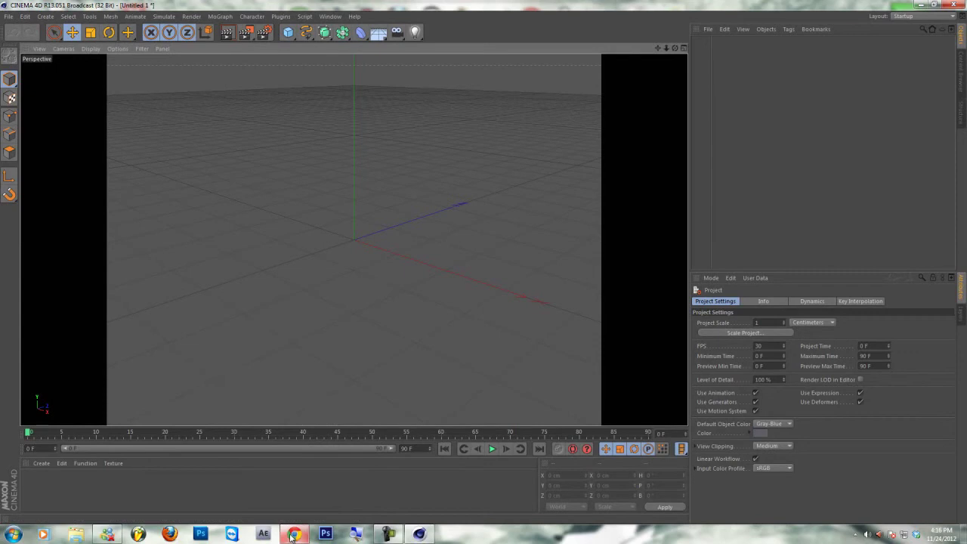
{"action": "left_click", "coordinate": [294, 534]}
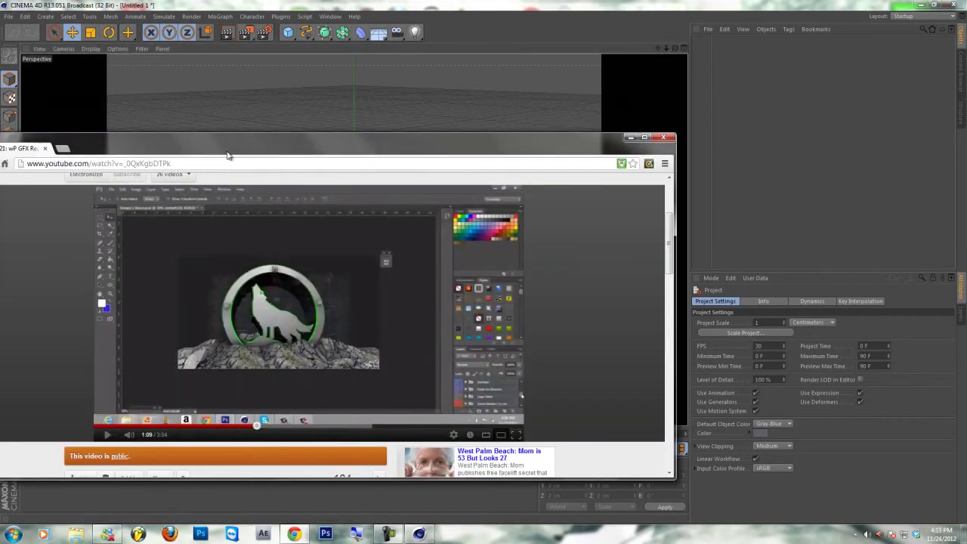
{"action": "left_click_drag", "start_coordinate": [223, 153], "coordinate": [416, 195]}
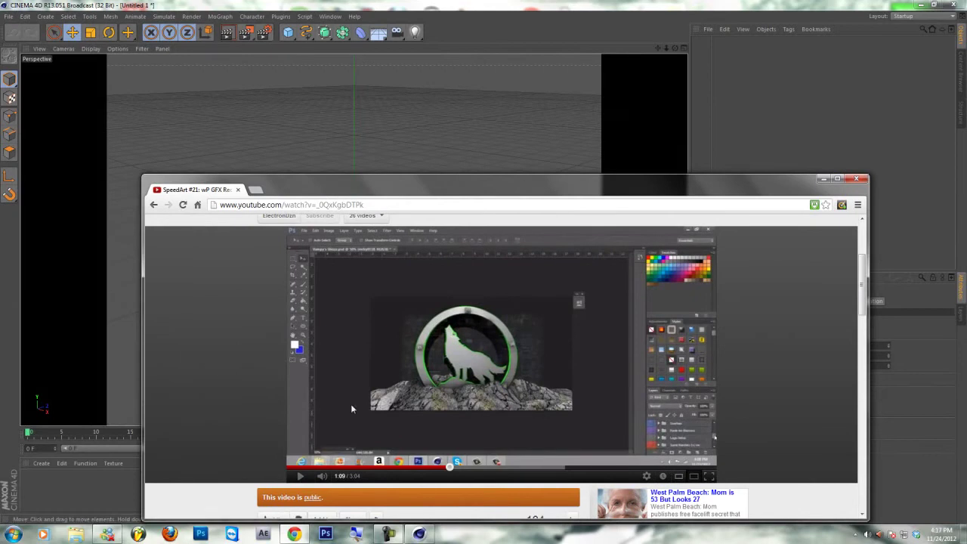
{"action": "scroll", "coordinate": [401, 332], "scroll_direction": "up", "scroll_amount": 1}
{"action": "scroll", "coordinate": [369, 343], "scroll_direction": "down", "scroll_amount": 1}
{"action": "left_click", "coordinate": [823, 179]}
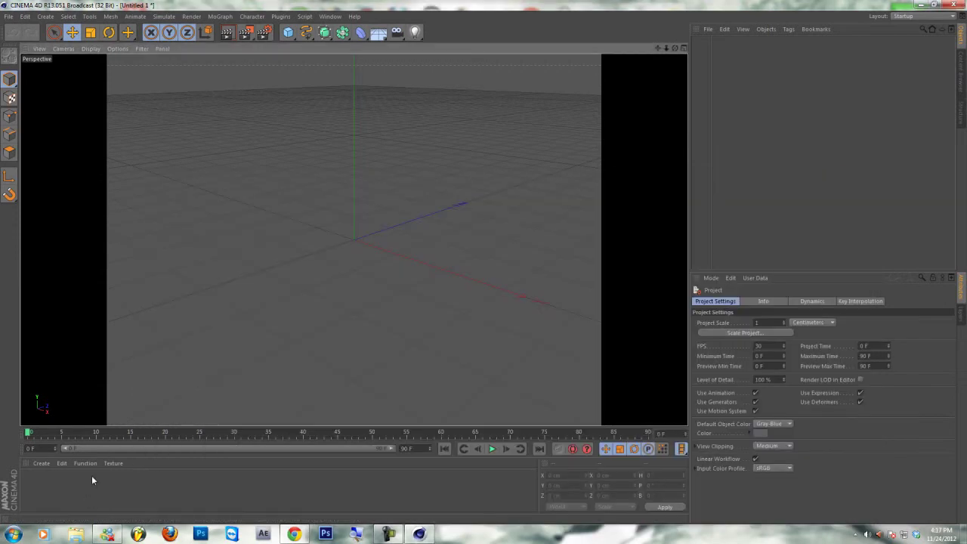
- Create a new material and set its specular width to 70%, height to 30% and falloff to 2%
{"action": "double_click", "coordinate": [50, 500]}
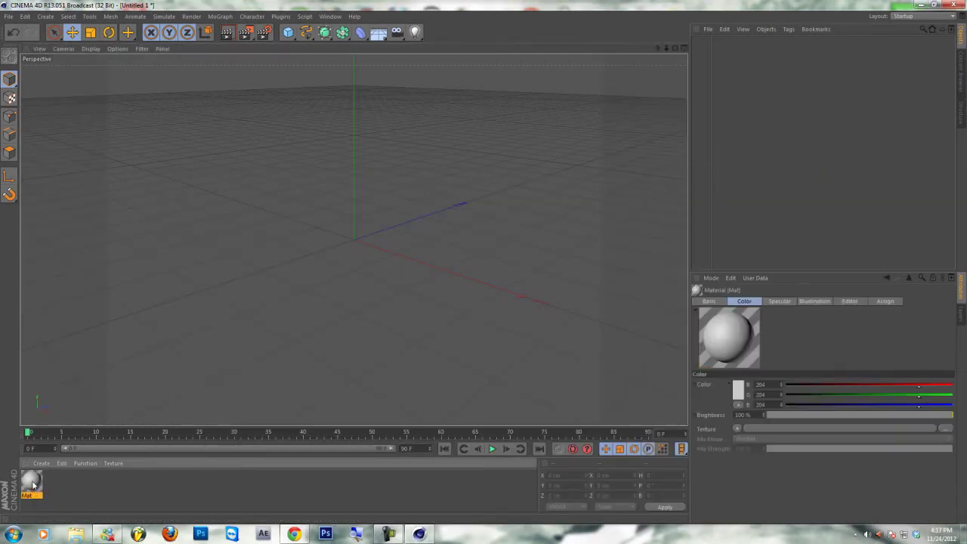
{"action": "double_click", "coordinate": [33, 482]}
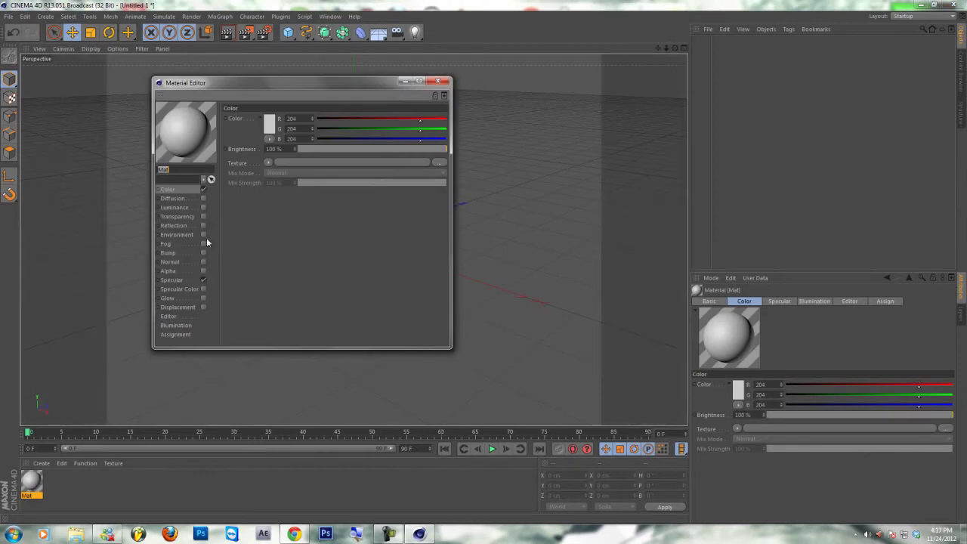
{"action": "left_click", "coordinate": [170, 280]}
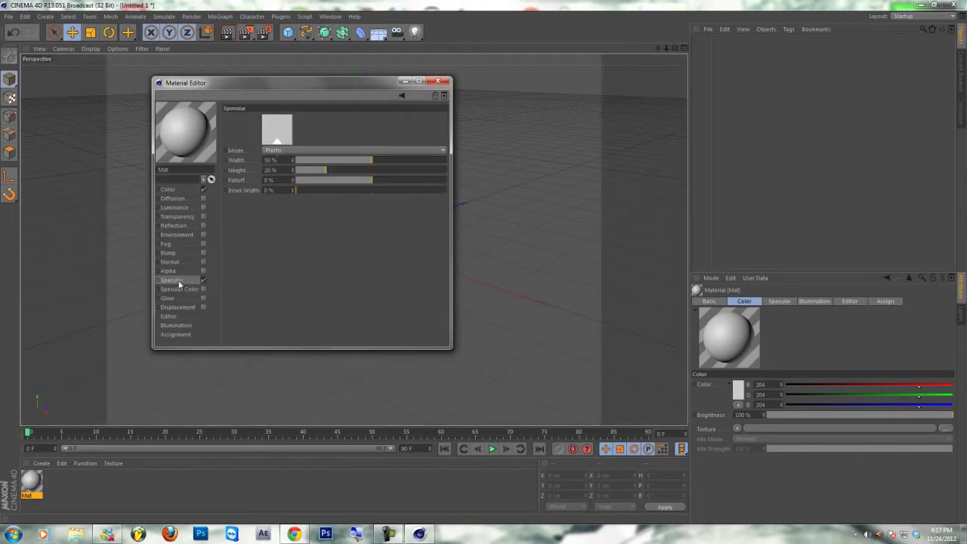
{"action": "double_click", "coordinate": [281, 160]}
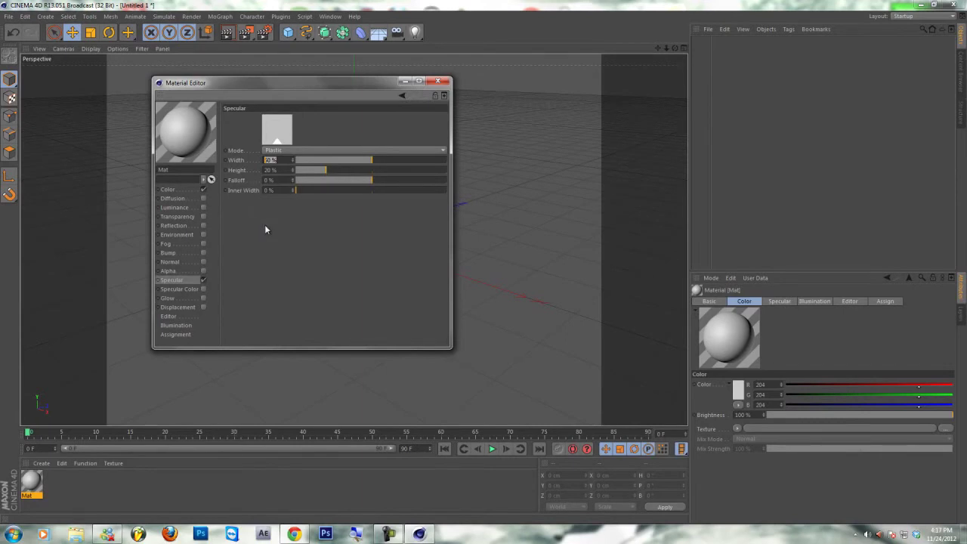
{"action": "type", "text": "70"}
{"action": "key", "text": "Tab"}
{"action": "type", "text": "30"}
{"action": "key", "text": "Return"}
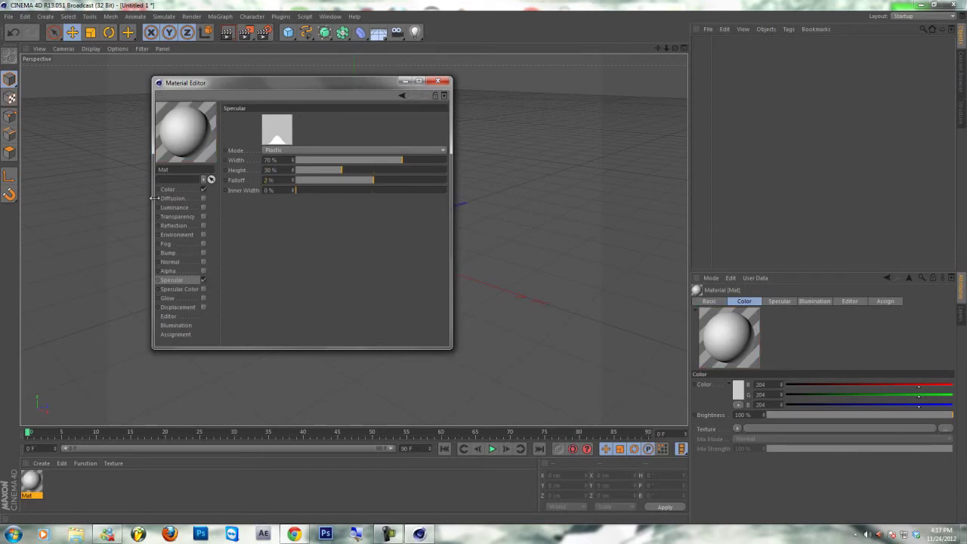
- Set the material's color to black, view its glow settings, and close the Material Editor
{"action": "left_click", "coordinate": [168, 190]}
{"action": "left_click", "coordinate": [267, 128]}
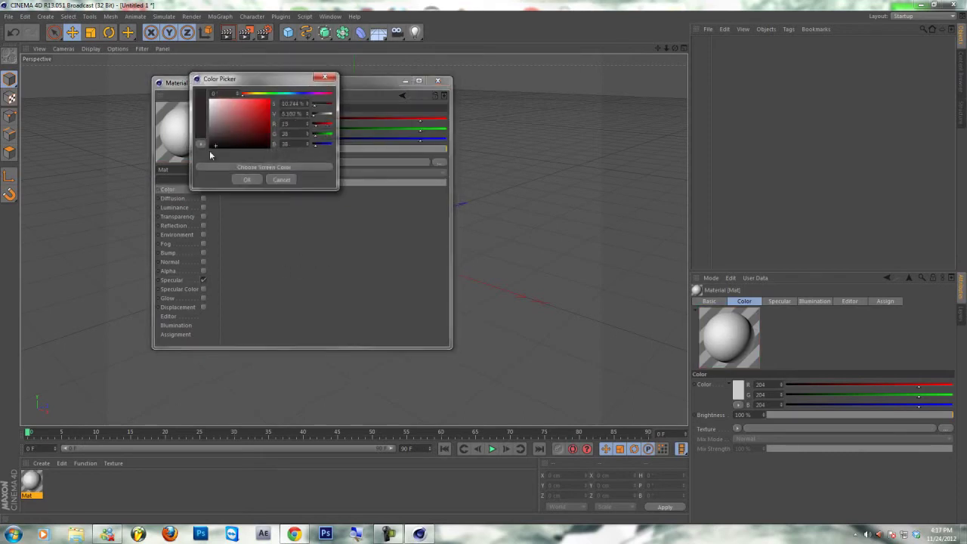
{"action": "left_click", "coordinate": [247, 179]}
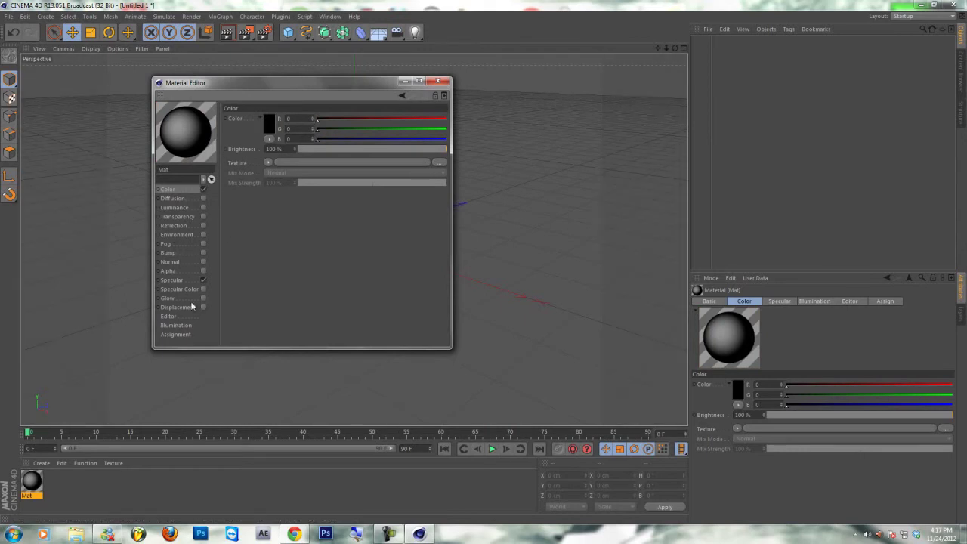
{"action": "left_click", "coordinate": [167, 297]}
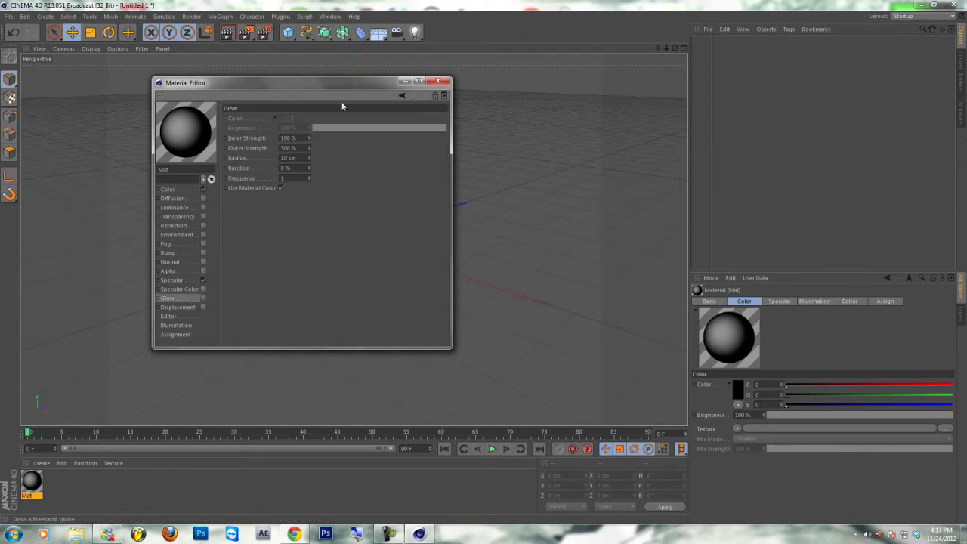
{"action": "left_click", "coordinate": [437, 81]}
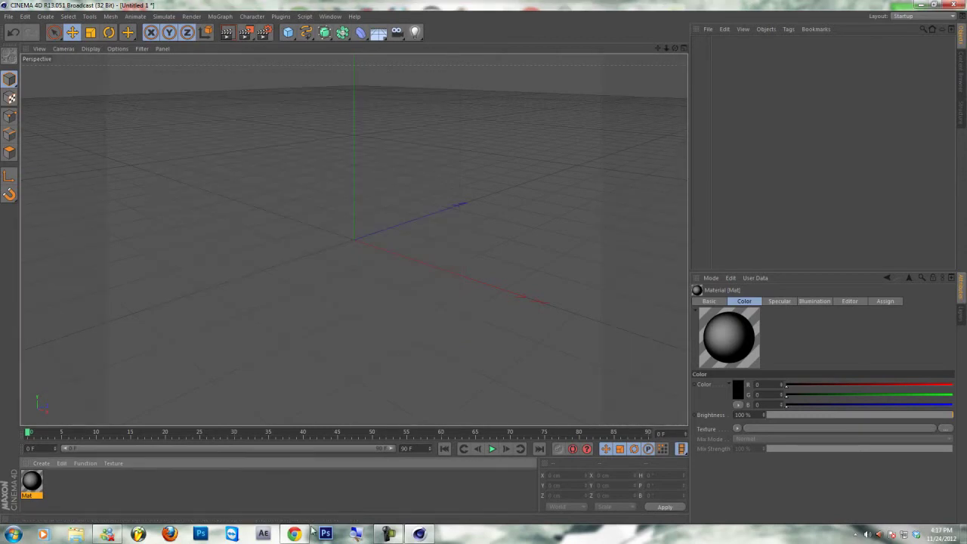
- Switch to Chrome and open google.com in a new tab
{"action": "left_click", "coordinate": [302, 534]}
{"action": "right_click", "coordinate": [403, 255]}
{"action": "left_click", "coordinate": [236, 271]}
{"action": "left_click", "coordinate": [256, 190]}
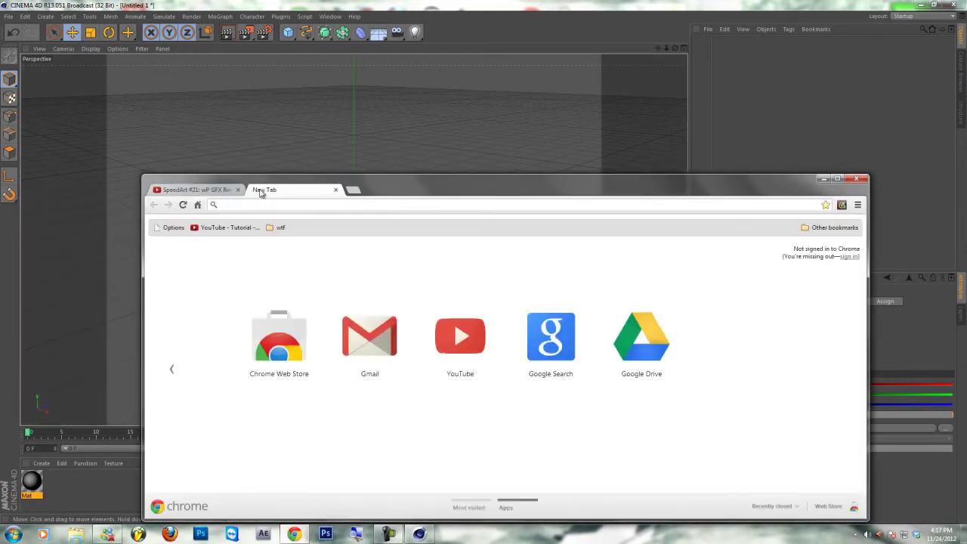
{"action": "type", "text": "google.com"}
{"action": "left_click", "coordinate": [252, 220]}
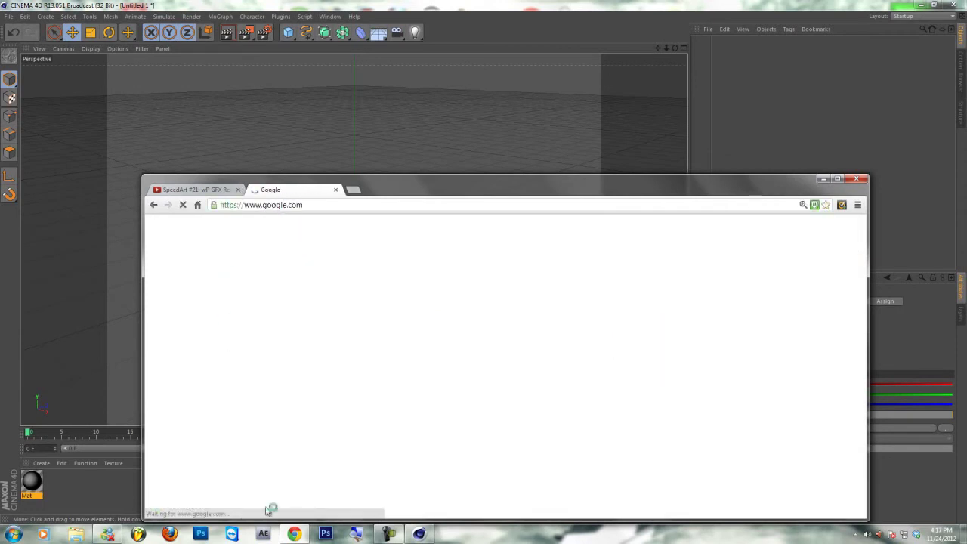
- Search Google Images for "texture"
{"action": "left_click_drag", "start_coordinate": [383, 188], "coordinate": [397, 184]}
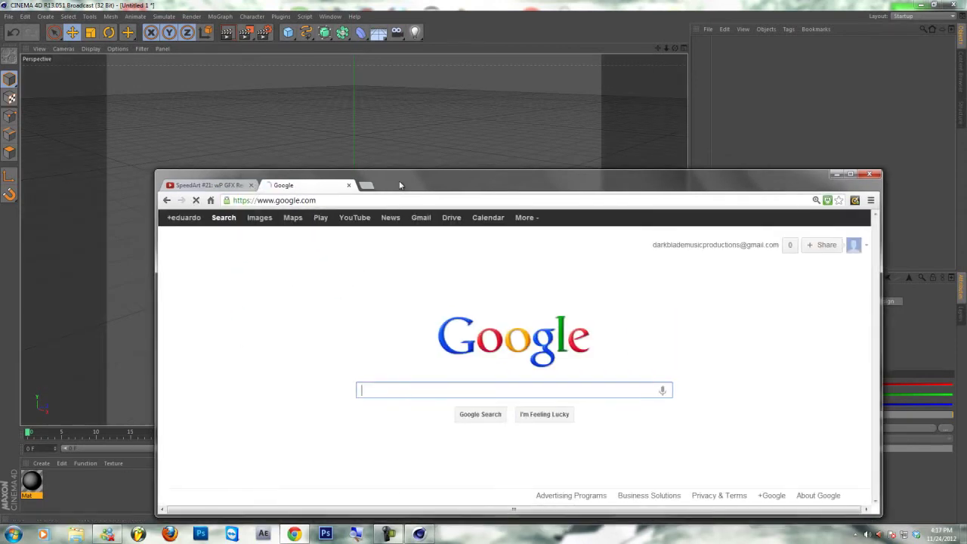
{"action": "left_click", "coordinate": [259, 217]}
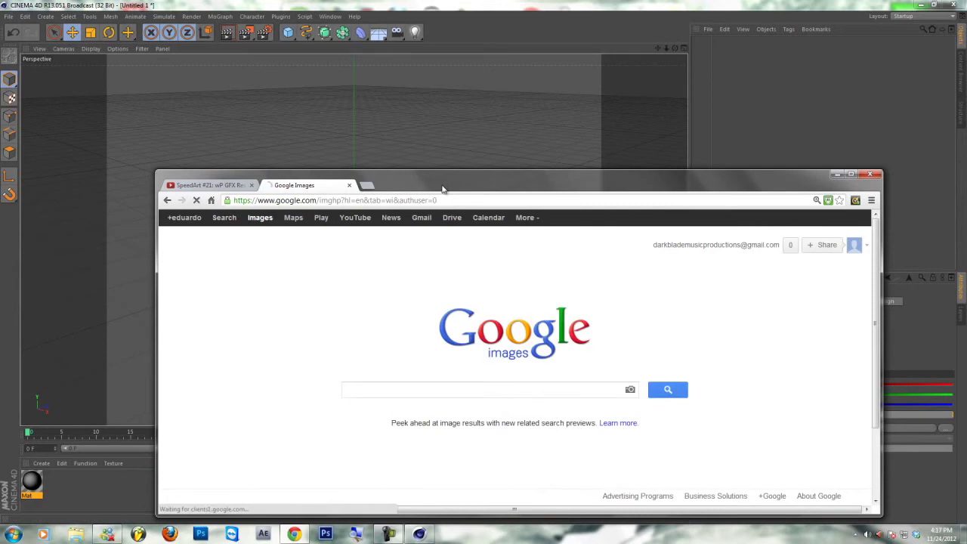
{"action": "type", "text": "texture"}
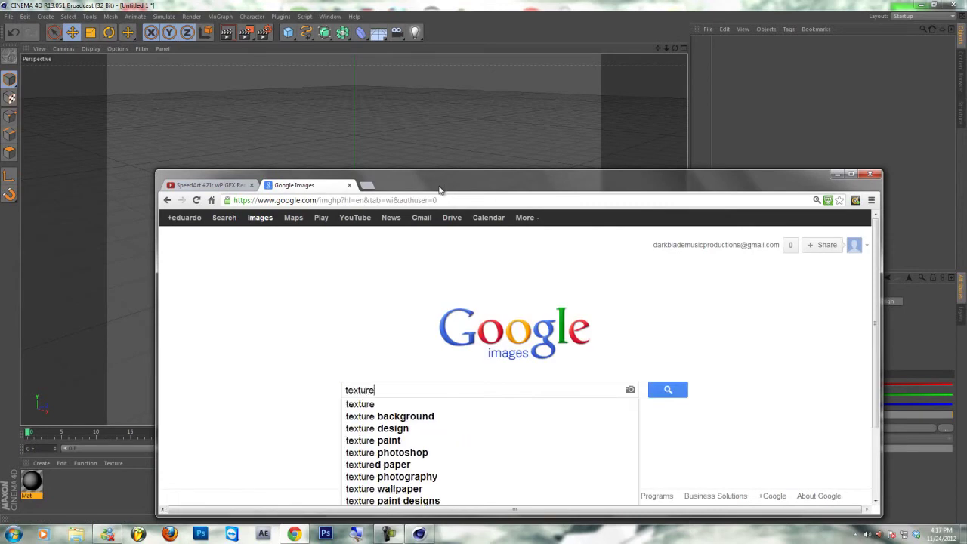
{"action": "key", "text": "Return"}
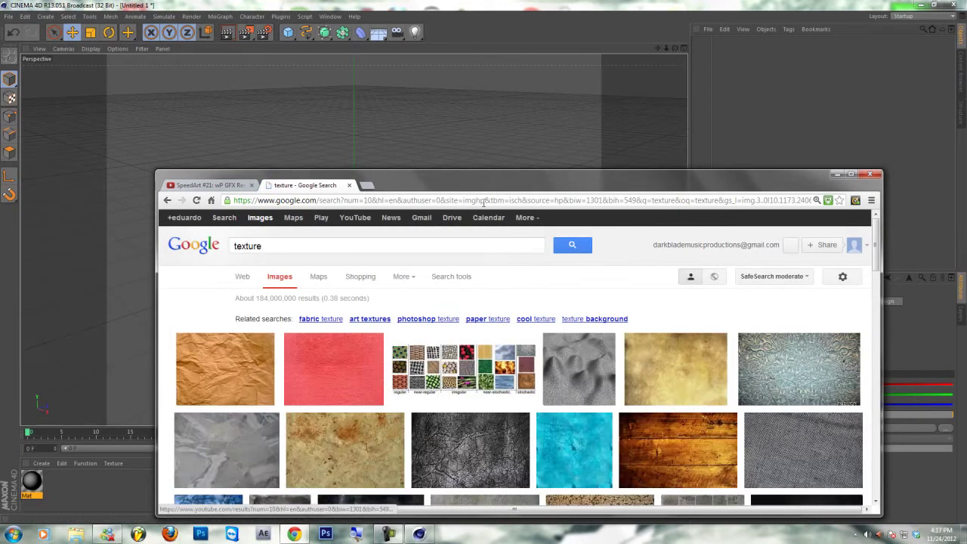
- Browse the texture results, preview the grey concrete image with Cinema 4D minimized, and return to the results
{"action": "scroll", "coordinate": [408, 393], "scroll_direction": "down", "scroll_amount": 4}
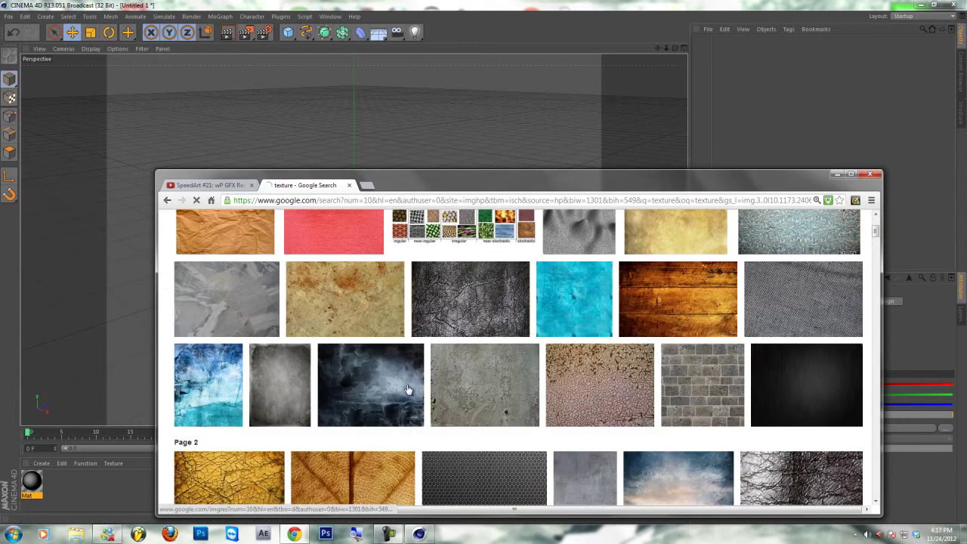
{"action": "scroll", "coordinate": [407, 389], "scroll_direction": "down", "scroll_amount": 5}
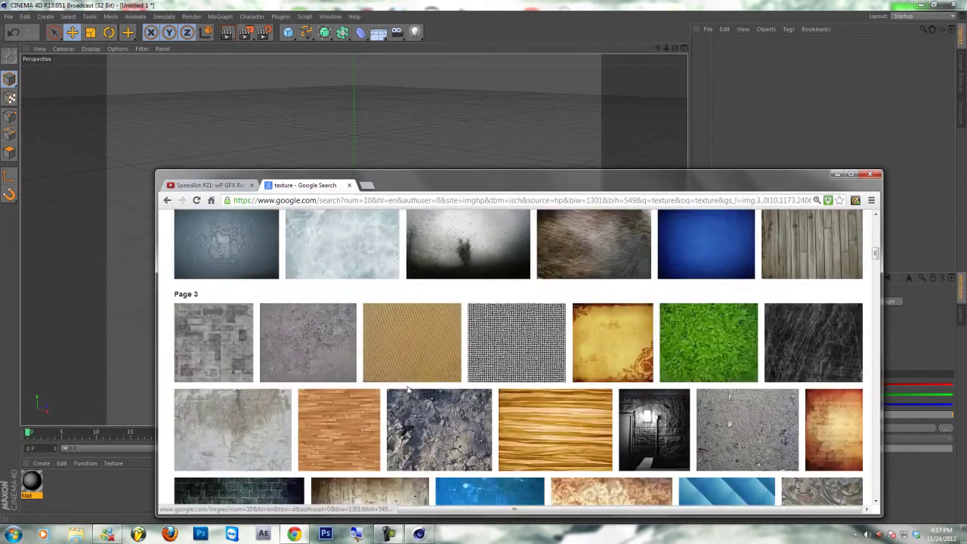
{"action": "left_click", "coordinate": [334, 352]}
{"action": "left_click", "coordinate": [920, 5]}
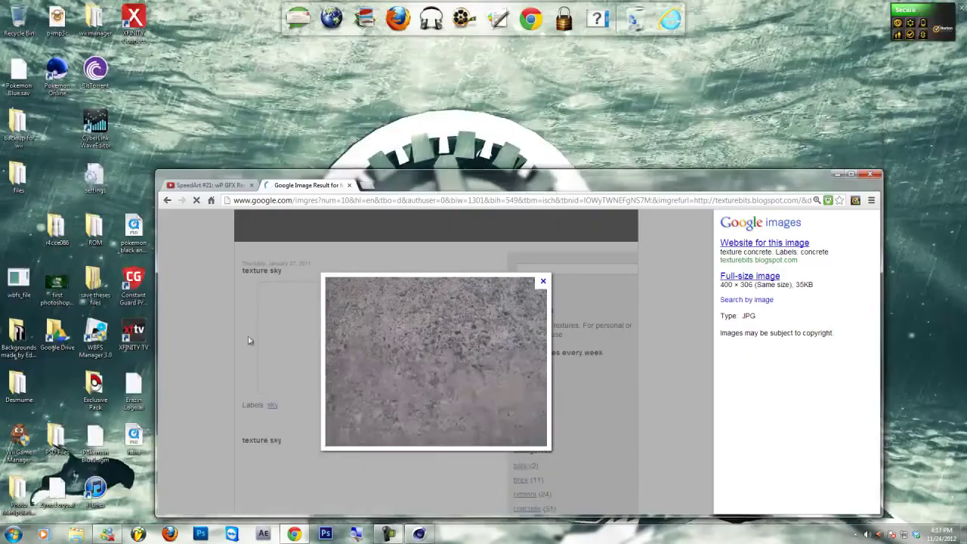
{"action": "left_click", "coordinate": [168, 200]}
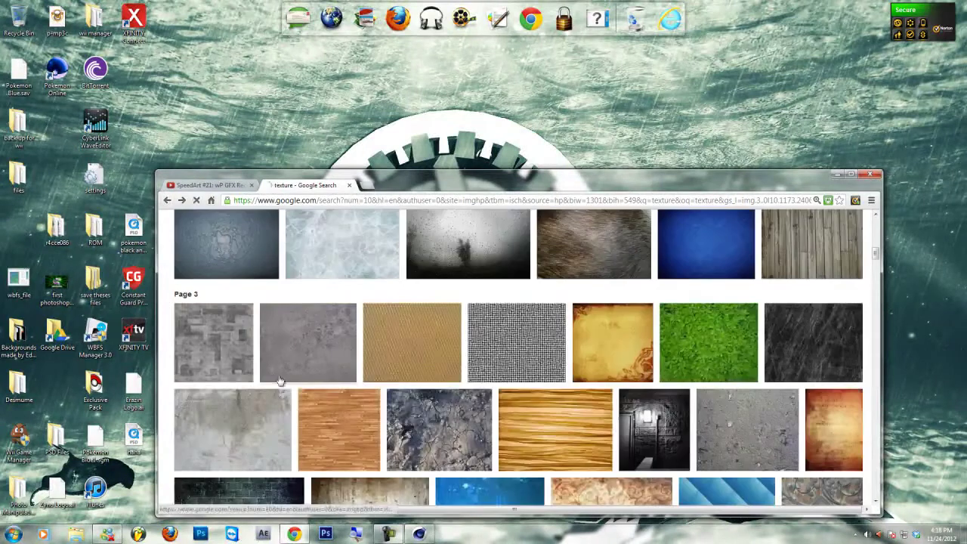
- Browse further through the texture results and open the dark decayed brick wall image
{"action": "left_click_drag", "start_coordinate": [446, 190], "coordinate": [431, 173]}
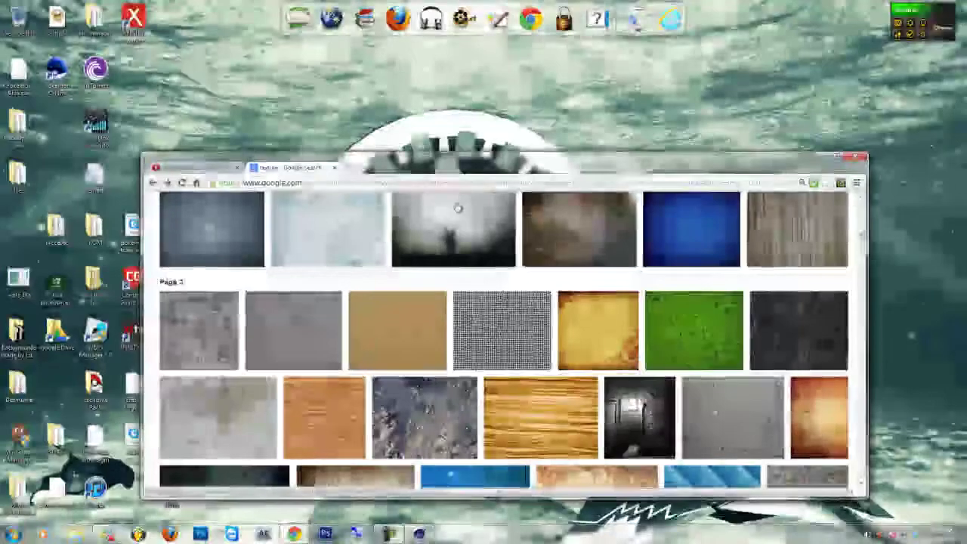
{"action": "scroll", "coordinate": [372, 423], "scroll_direction": "down", "scroll_amount": 1}
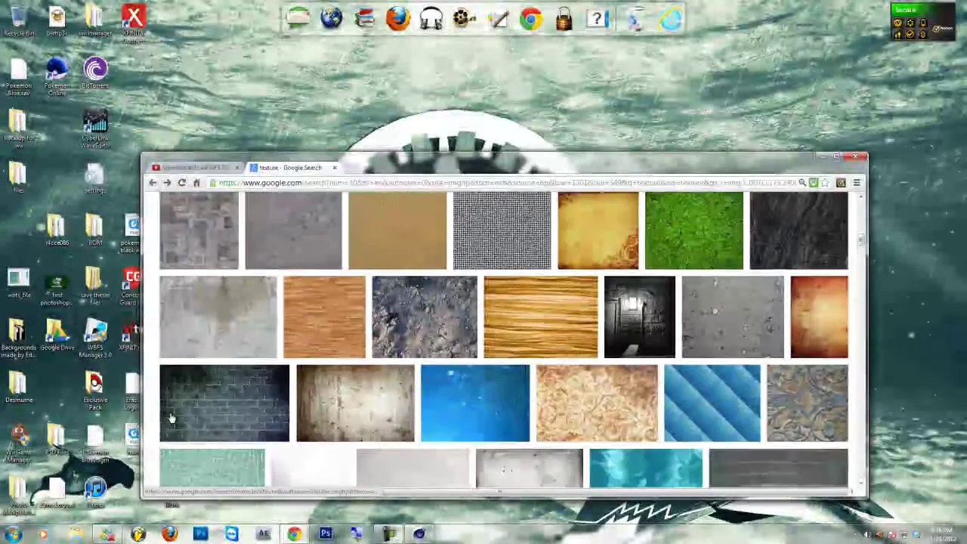
{"action": "mouse_move", "coordinate": [308, 344]}
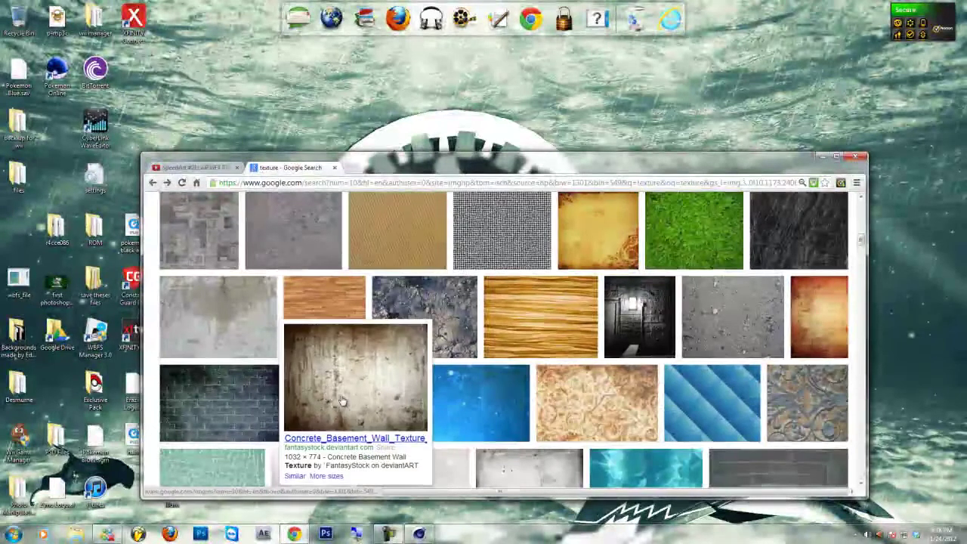
{"action": "scroll", "coordinate": [302, 400], "scroll_direction": "down", "scroll_amount": 1}
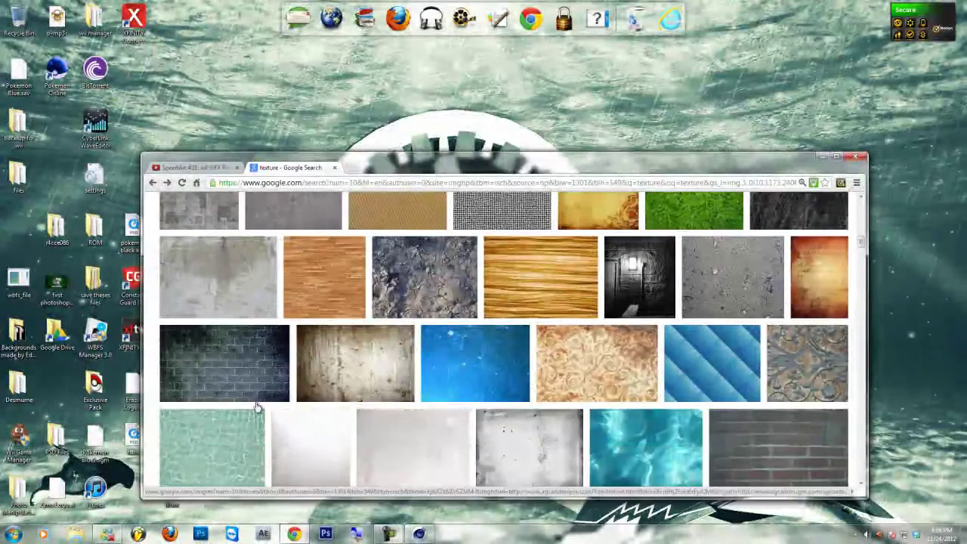
{"action": "left_click", "coordinate": [294, 533]}
{"action": "left_click", "coordinate": [294, 533]}
{"action": "left_click", "coordinate": [186, 385]}
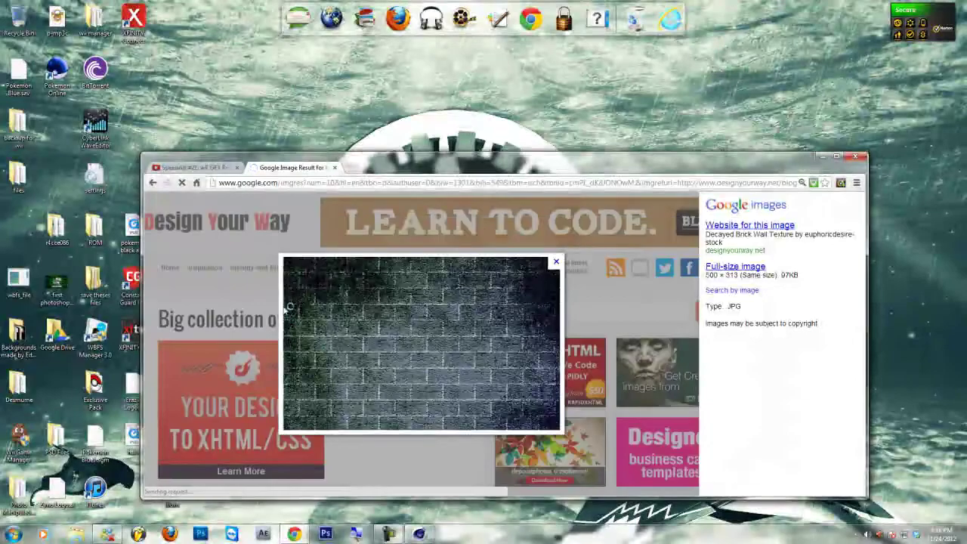
- Save the brick wall image to the computer, check the downloaded file in Windows Photo Viewer, and close the viewer
{"action": "right_click", "coordinate": [383, 350]}
{"action": "left_click", "coordinate": [388, 355]}
{"action": "left_click", "coordinate": [388, 388]}
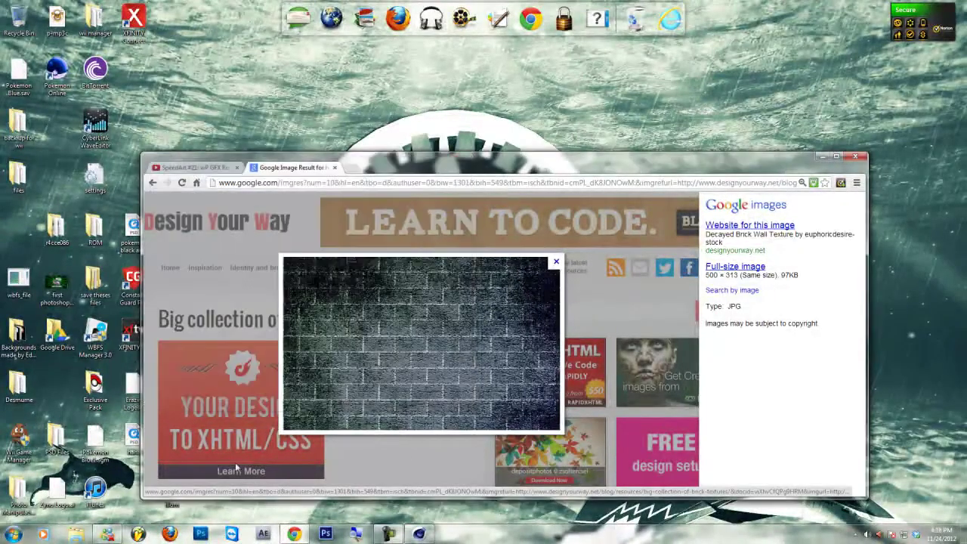
{"action": "left_click", "coordinate": [178, 489]}
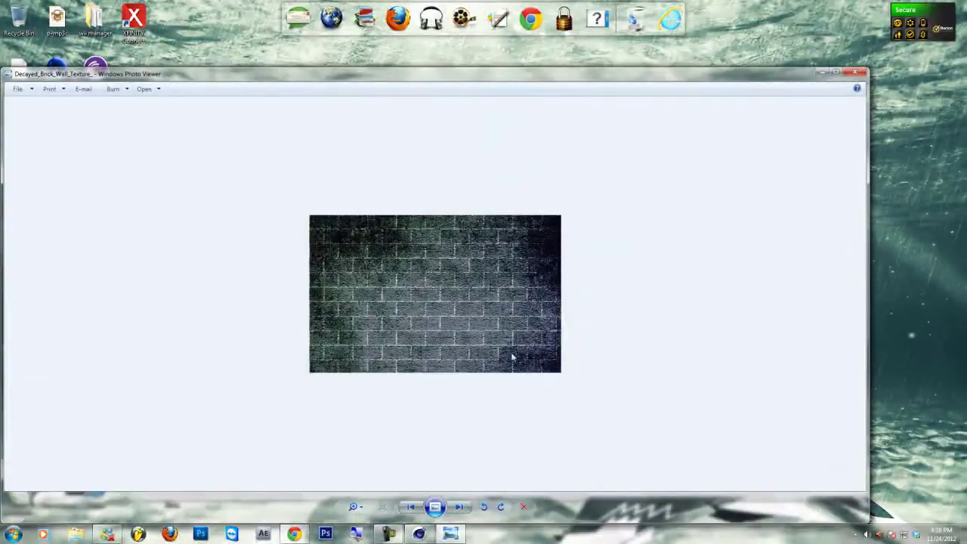
{"action": "left_click", "coordinate": [854, 72]}
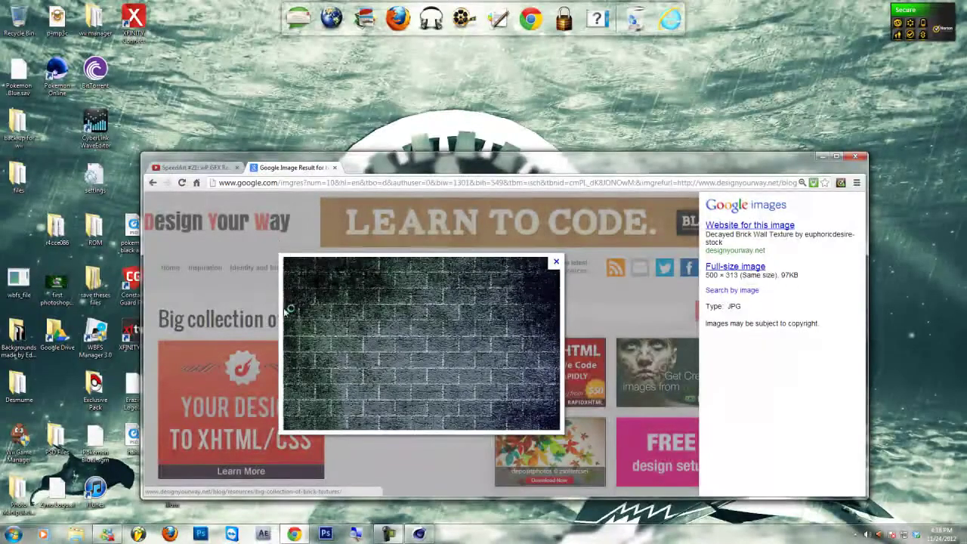
- Open Chrome's downloads list and place the downloaded Decayed_Brick_Wall_Texture_.jpg on the desktop
{"action": "left_click_drag", "start_coordinate": [385, 161], "coordinate": [443, 127]}
{"action": "left_click", "coordinate": [914, 146]}
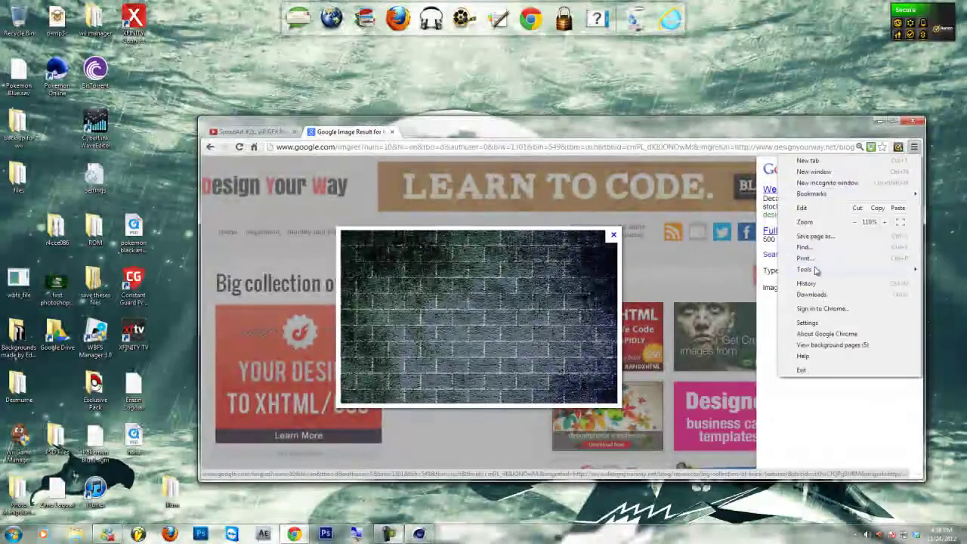
{"action": "mouse_move", "coordinate": [808, 268]}
{"action": "left_click", "coordinate": [811, 293]}
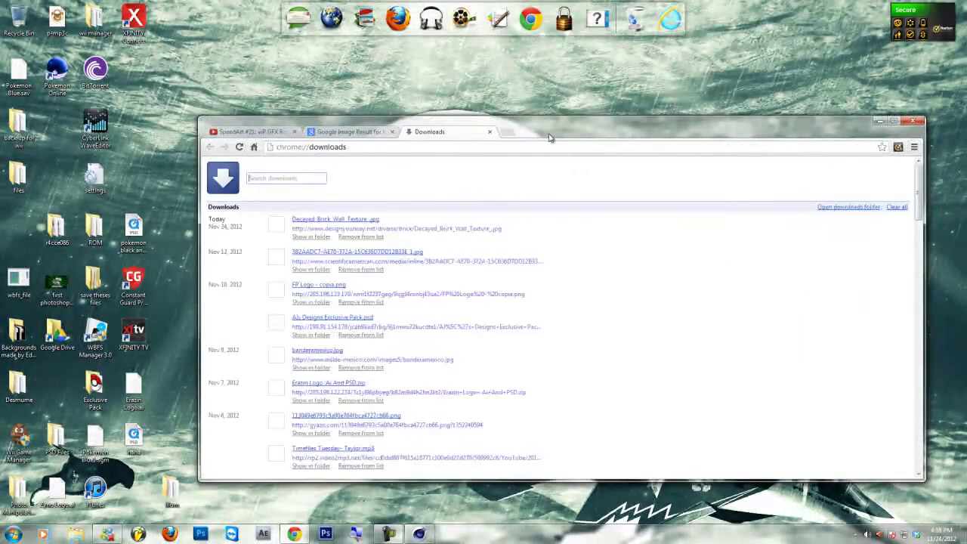
{"action": "left_click_drag", "start_coordinate": [355, 121], "coordinate": [443, 117]}
{"action": "left_click_drag", "start_coordinate": [446, 212], "coordinate": [249, 181]}
- Minimize Chrome and move the brick texture file next to the existing desktop icons
{"action": "left_click_drag", "start_coordinate": [753, 129], "coordinate": [407, 314]}
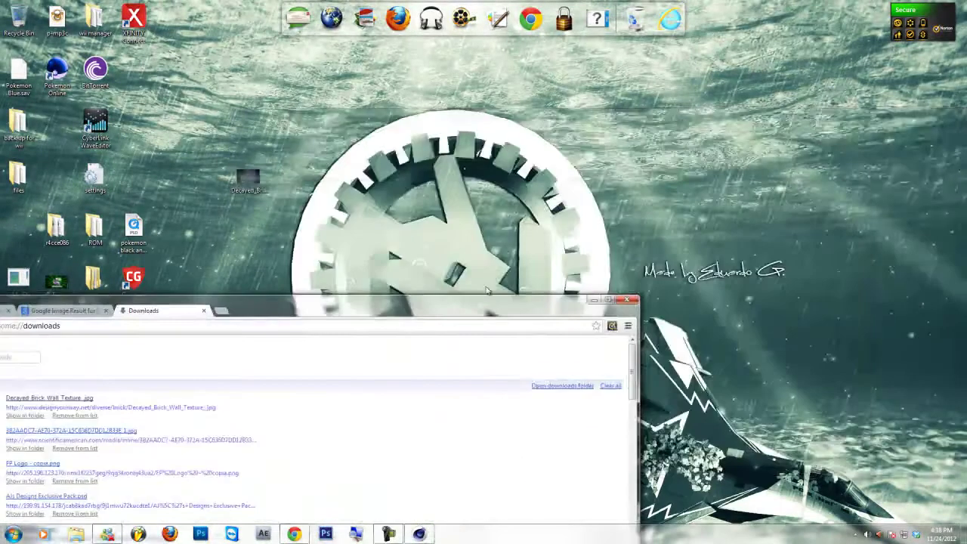
{"action": "left_click", "coordinate": [591, 314]}
{"action": "left_click_drag", "start_coordinate": [194, 283], "coordinate": [173, 289]}
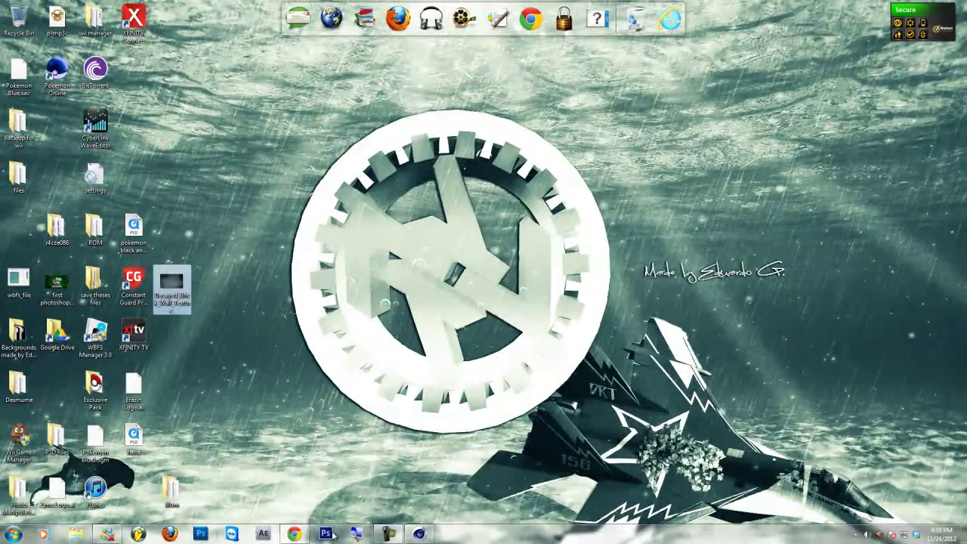
- Switch to Cinema 4D and load Decayed_Brick_Wall_Texture_.jpg from the desktop as Mat's color texture, copying the image to the project location
{"action": "left_click", "coordinate": [415, 533]}
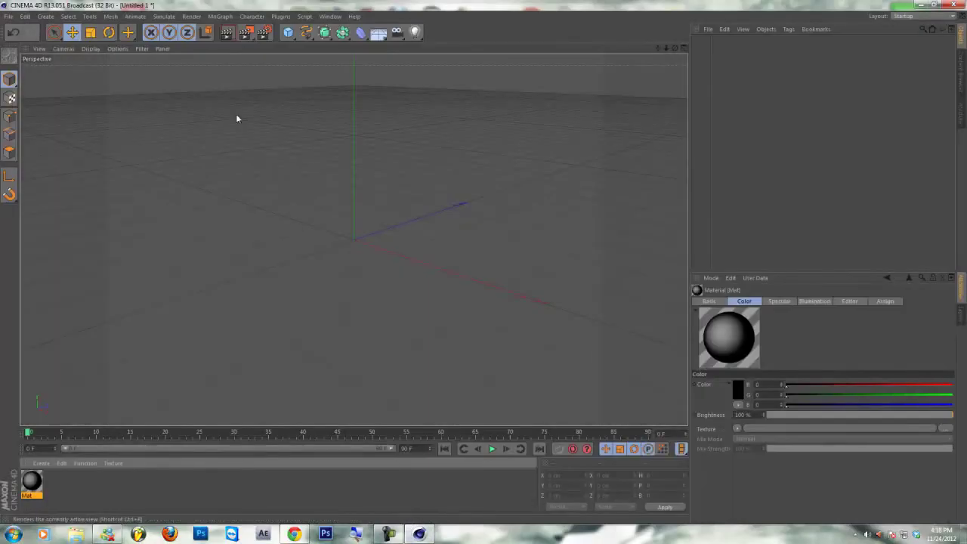
{"action": "double_click", "coordinate": [33, 481]}
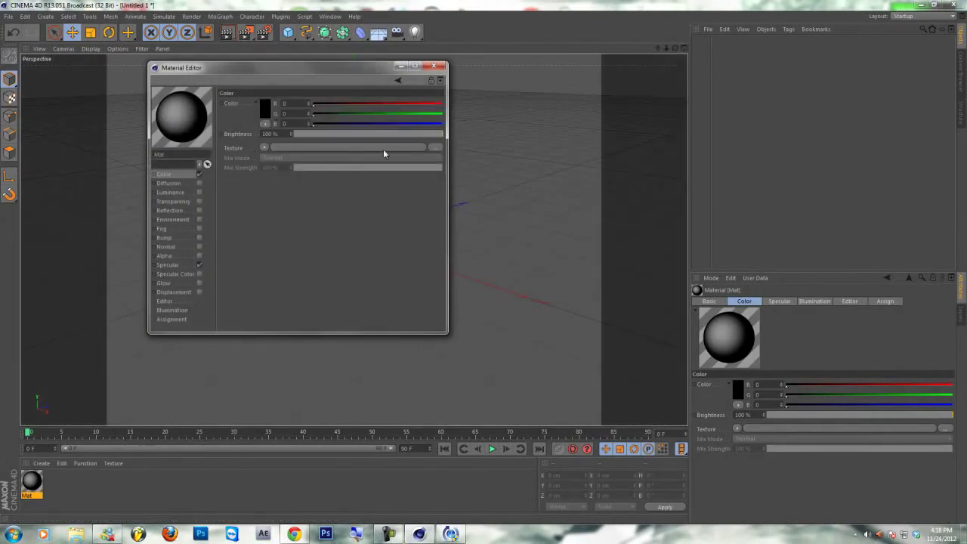
{"action": "left_click", "coordinate": [436, 149]}
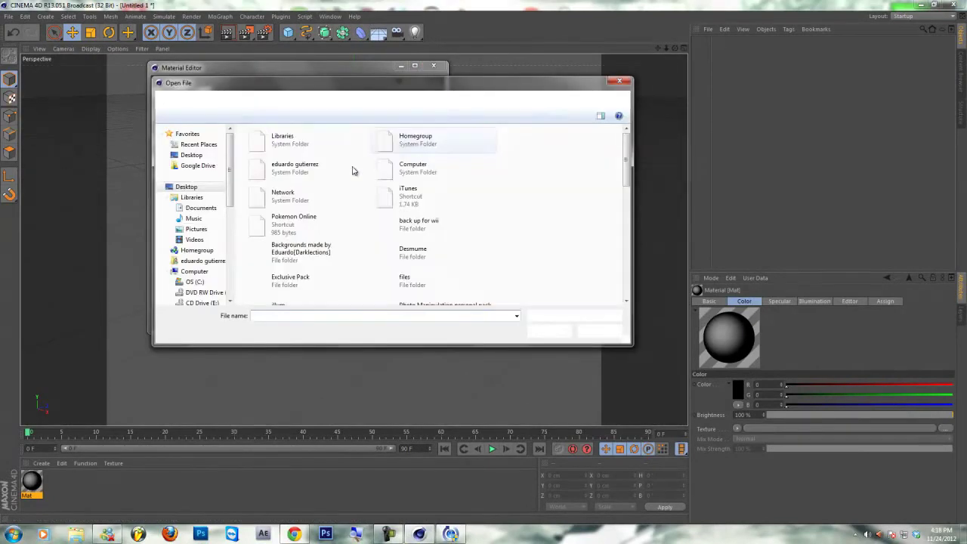
{"action": "left_click", "coordinate": [284, 534]}
{"action": "left_click", "coordinate": [286, 534]}
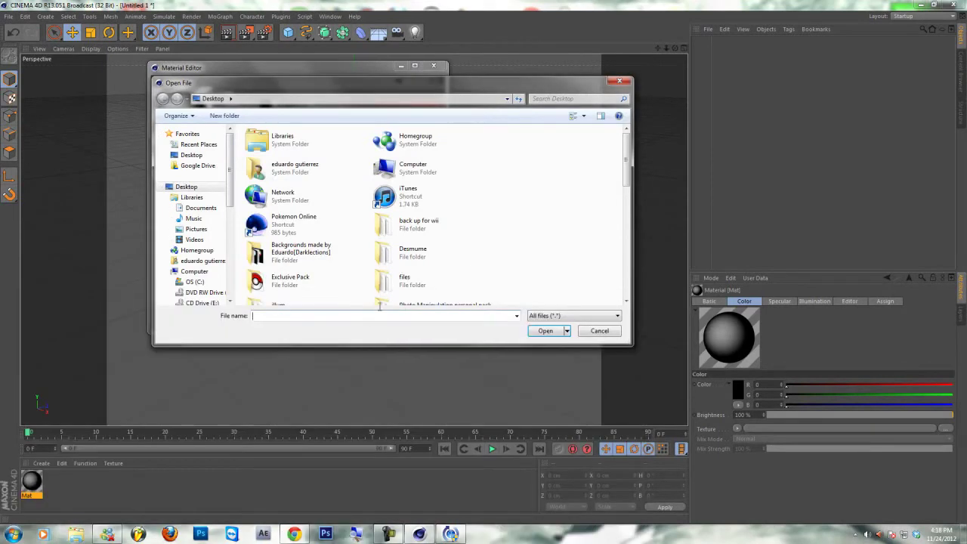
{"action": "type", "text": "de"}
{"action": "left_click", "coordinate": [324, 325]}
{"action": "left_click", "coordinate": [541, 330]}
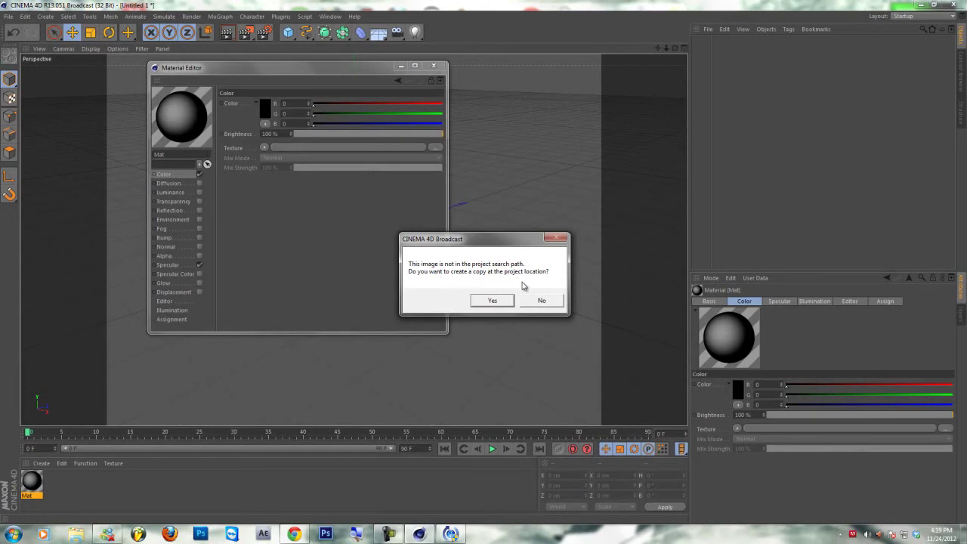
{"action": "left_click", "coordinate": [492, 301]}
- Set the brick texture's mix strength to 70% in the material's Color channel
{"action": "left_click_drag", "start_coordinate": [254, 68], "coordinate": [420, 204]}
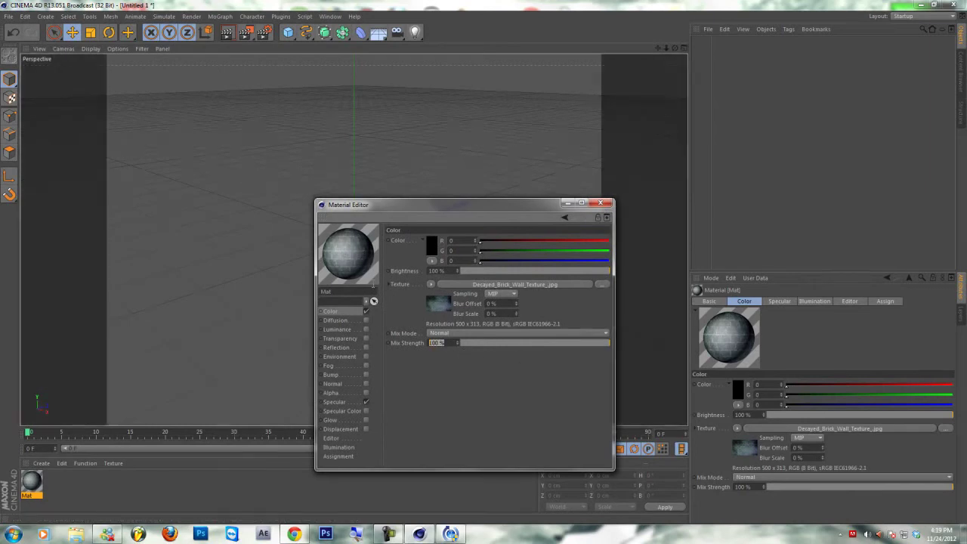
{"action": "type", "text": "0"}
{"action": "key", "text": "Return"}
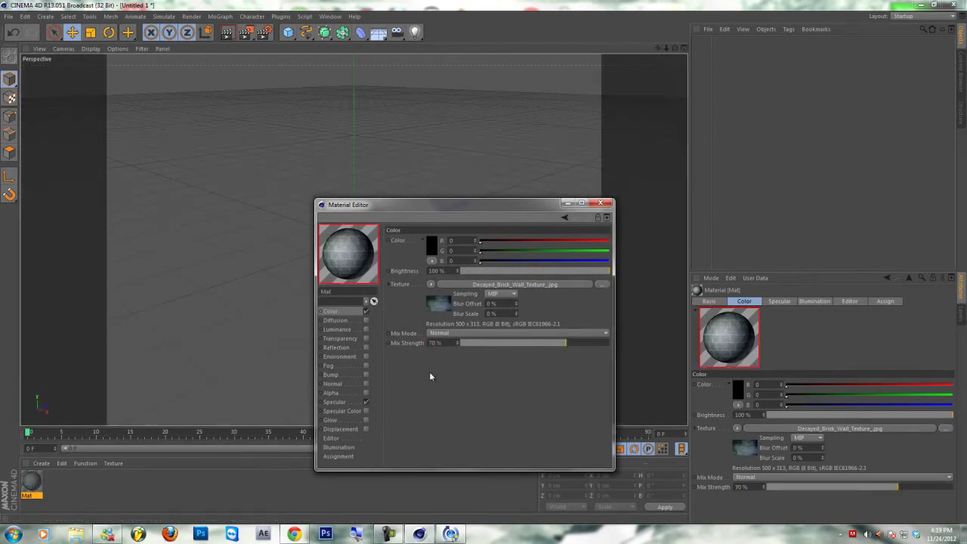
{"action": "left_click", "coordinate": [331, 420]}
{"action": "left_click", "coordinate": [365, 420]}
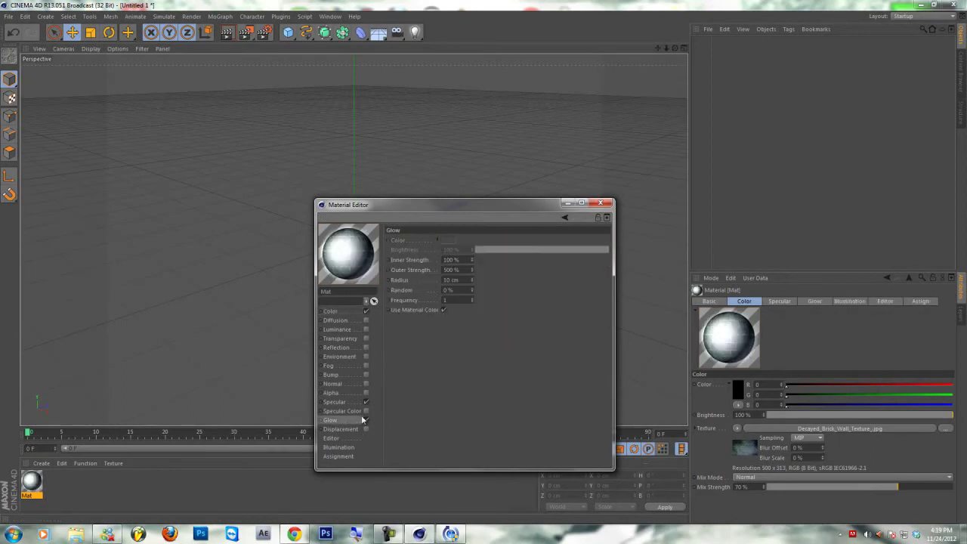
{"action": "left_click", "coordinate": [366, 420]}
{"action": "left_click", "coordinate": [601, 202]}
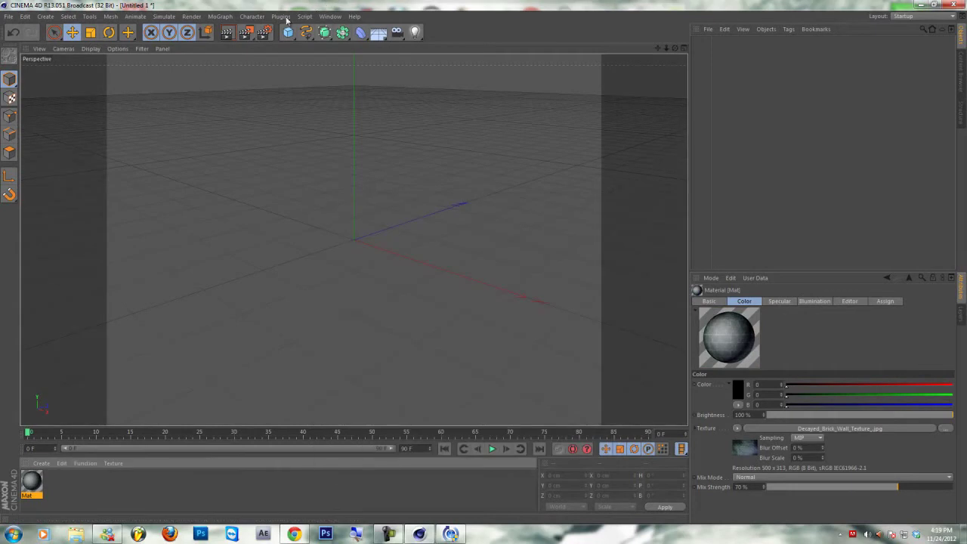
{"action": "left_click", "coordinate": [220, 15]}
{"action": "left_click", "coordinate": [240, 132]}
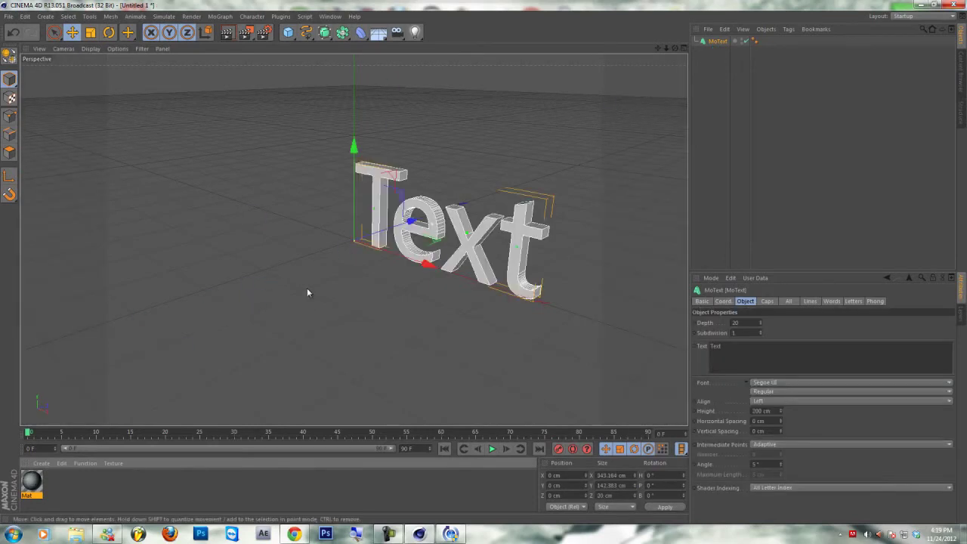
{"action": "left_click_drag", "start_coordinate": [674, 48], "coordinate": [483, 265]}
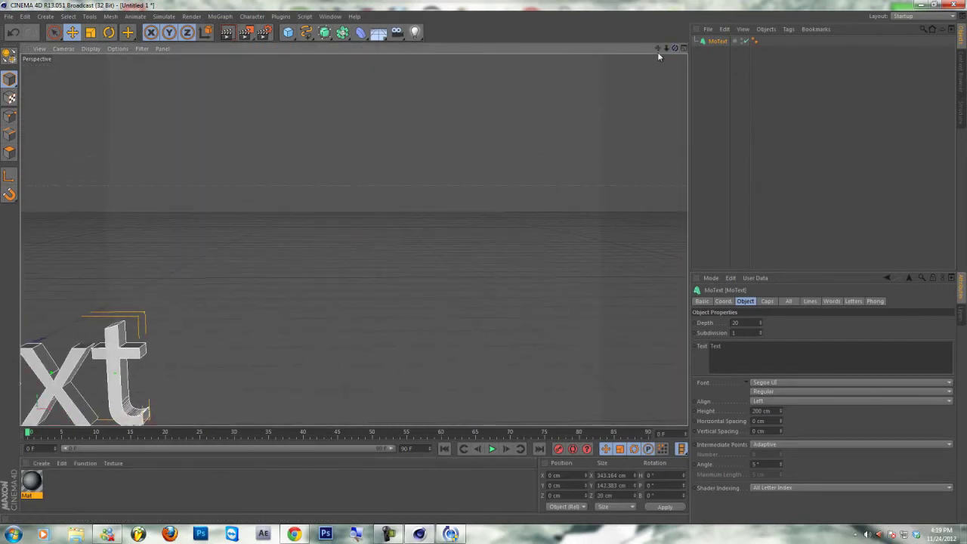
{"action": "left_click_drag", "start_coordinate": [675, 50], "coordinate": [484, 262]}
{"action": "scroll", "coordinate": [520, 132], "scroll_direction": "down", "scroll_amount": 3}
{"action": "left_click", "coordinate": [714, 44]}
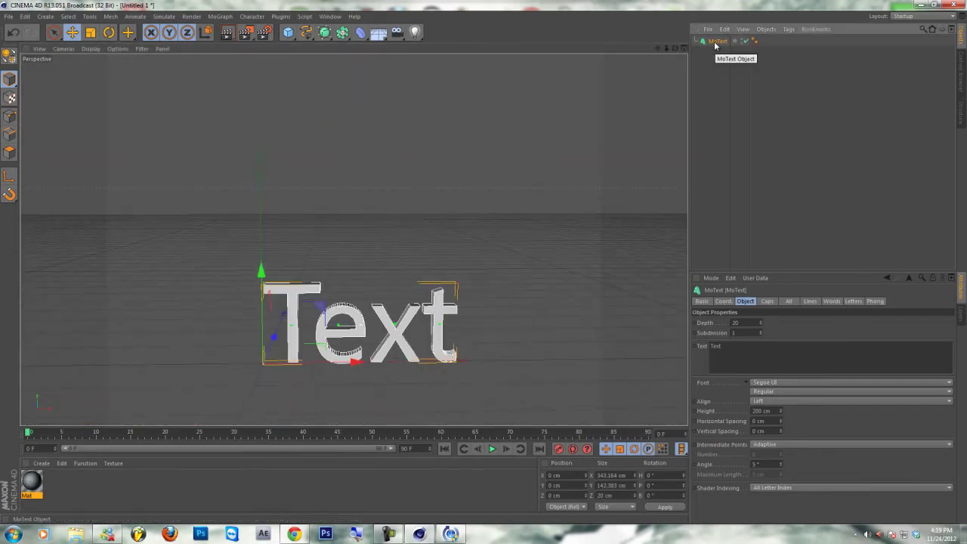
{"action": "key", "text": "Delete"}
- Add a Landscape object, make it editable, and switch to polygon mode
{"action": "left_click", "coordinate": [288, 31]}
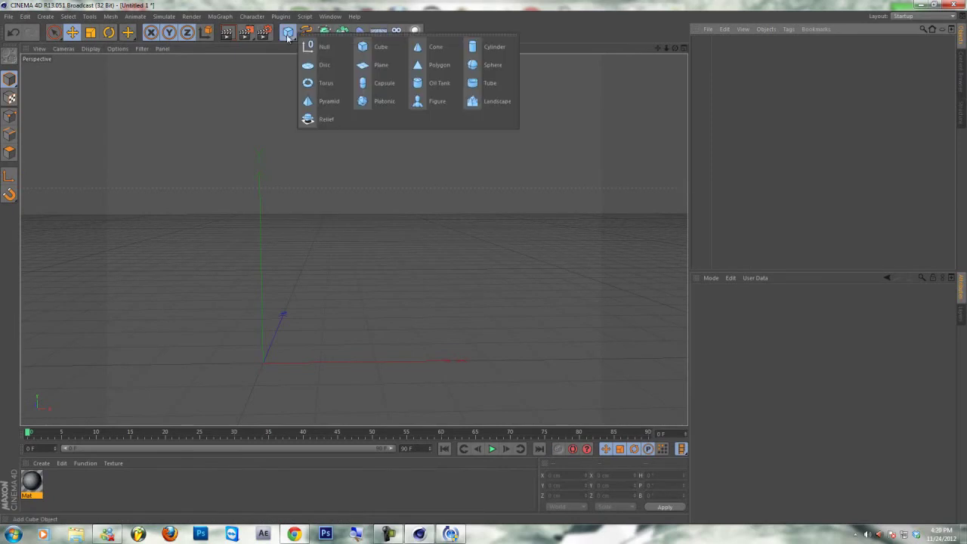
{"action": "left_click", "coordinate": [492, 101]}
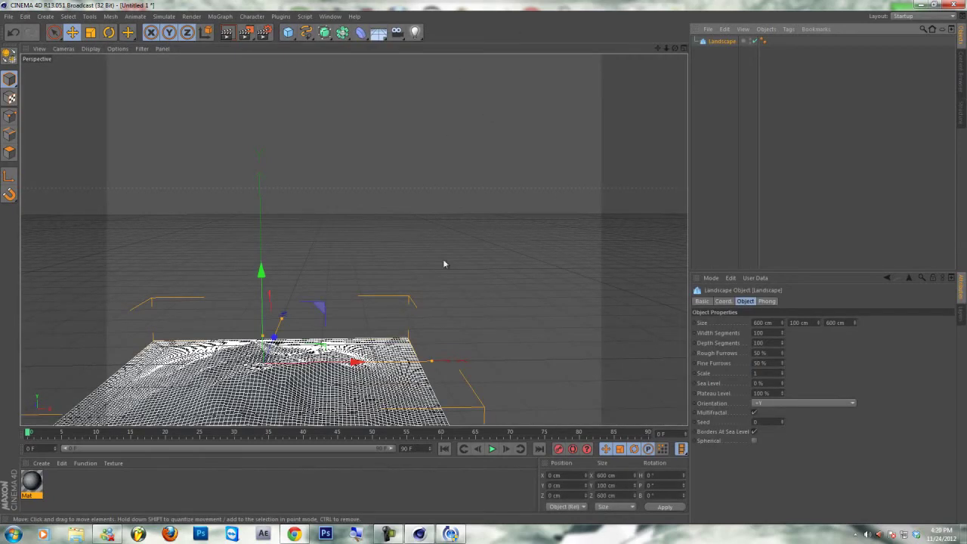
{"action": "left_click", "coordinate": [10, 55]}
{"action": "left_click", "coordinate": [10, 152]}
- Sculpt the landscape's surface with the Magnet tool at a 100 cm radius, pulling out several rounded hills and reshaping its edges
{"action": "right_click", "coordinate": [288, 125]}
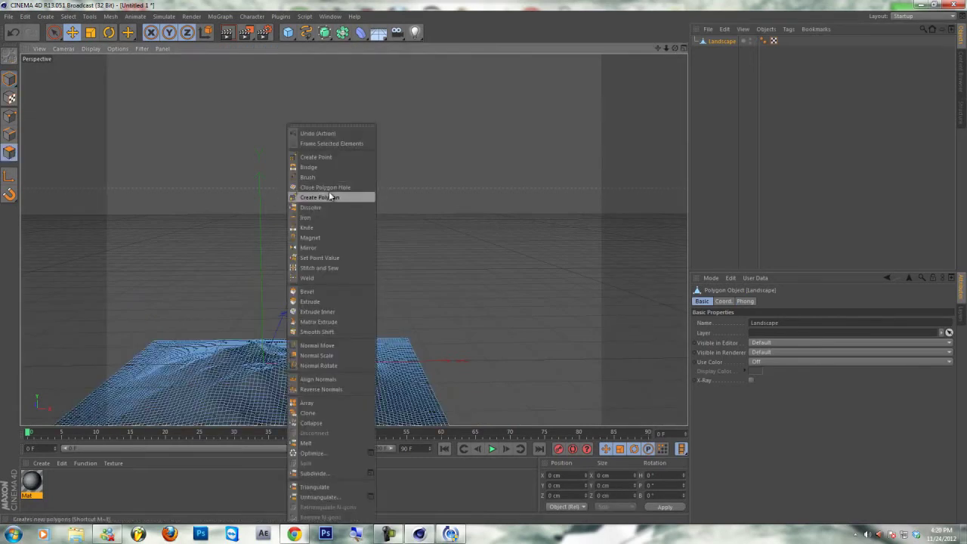
{"action": "left_click", "coordinate": [320, 249]}
{"action": "mouse_move", "coordinate": [262, 371]}
{"action": "left_mouse_down"}
{"action": "mouse_move", "coordinate": [261, 346]}
{"action": "mouse_move", "coordinate": [310, 370]}
{"action": "mouse_move", "coordinate": [209, 363]}
{"action": "mouse_move", "coordinate": [248, 342]}
{"action": "mouse_move", "coordinate": [299, 363]}
{"action": "left_mouse_up"}
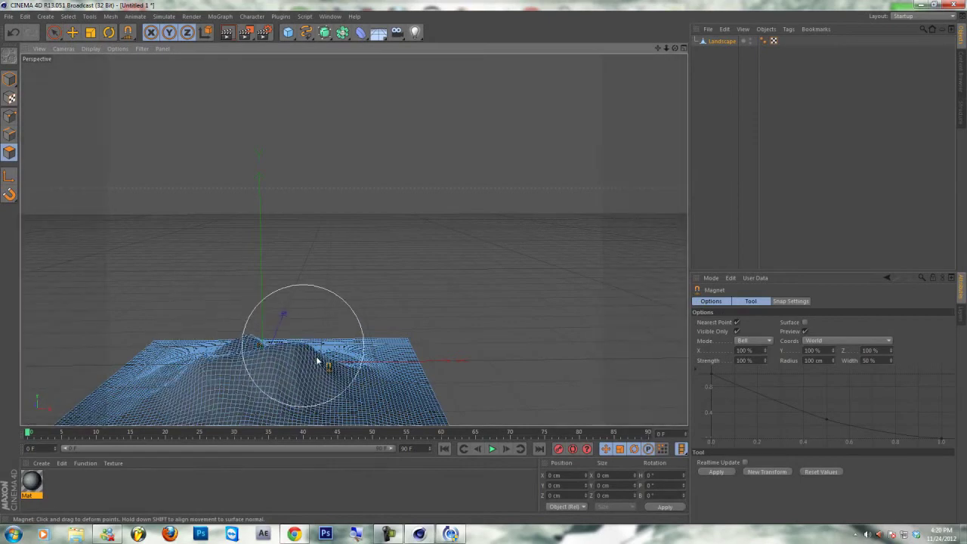
{"action": "left_click_drag", "start_coordinate": [338, 371], "coordinate": [349, 371]}
{"action": "left_click_drag", "start_coordinate": [186, 390], "coordinate": [158, 371]}
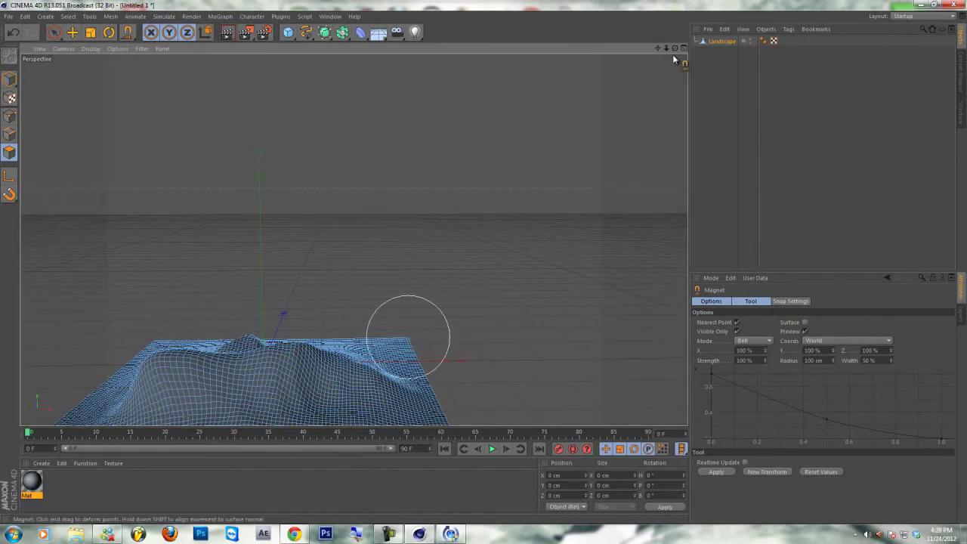
{"action": "left_click_drag", "start_coordinate": [483, 262], "coordinate": [478, 265]}
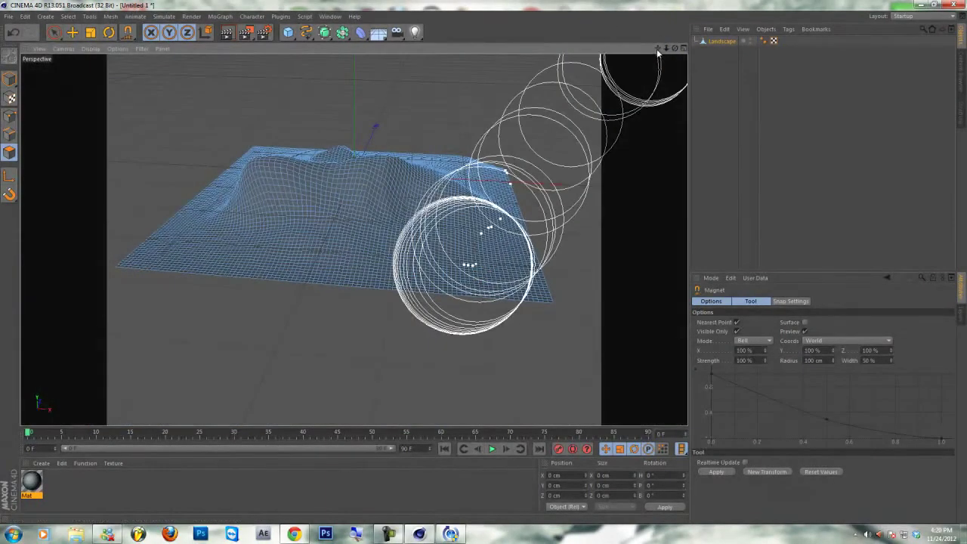
{"action": "left_click_drag", "start_coordinate": [656, 48], "coordinate": [404, 336]}
{"action": "left_click_drag", "start_coordinate": [327, 295], "coordinate": [351, 268]}
{"action": "mouse_move", "coordinate": [258, 272]}
{"action": "left_mouse_down"}
{"action": "mouse_move", "coordinate": [177, 282]}
{"action": "mouse_move", "coordinate": [118, 271]}
{"action": "left_mouse_up"}
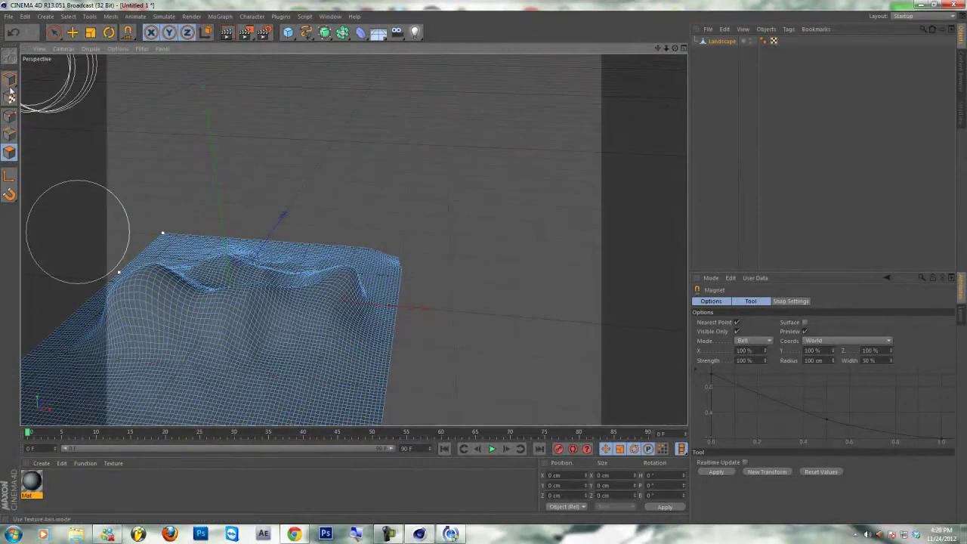
- Return to model mode, apply the brick material to the landscape, and render the view to check it
{"action": "left_click", "coordinate": [9, 83]}
{"action": "left_click", "coordinate": [45, 16]}
{"action": "left_click", "coordinate": [57, 23]}
{"action": "left_click", "coordinate": [83, 15]}
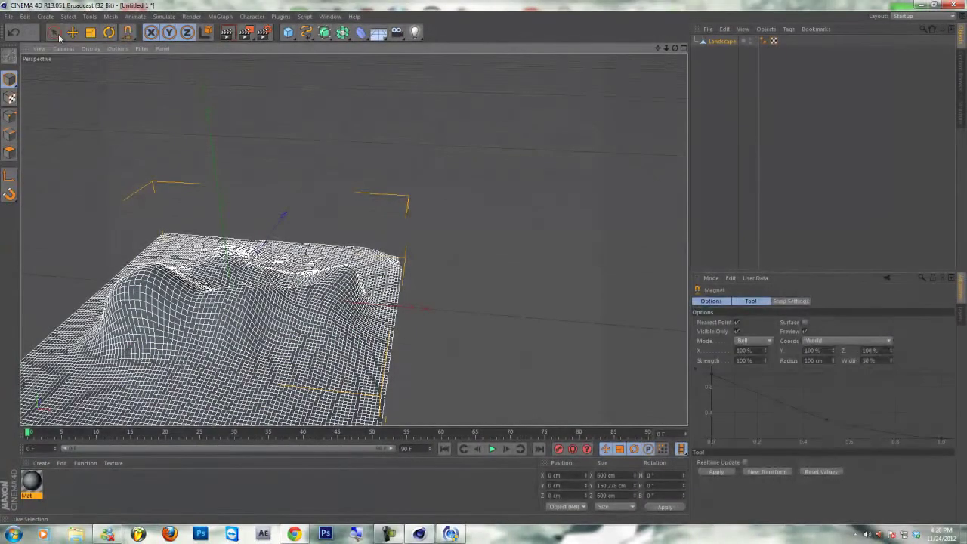
{"action": "left_click", "coordinate": [54, 33]}
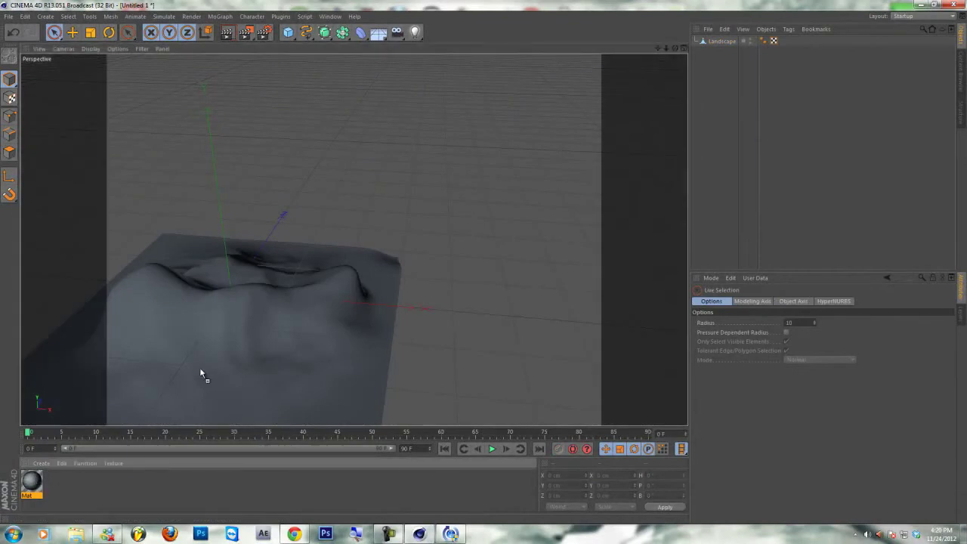
{"action": "left_click_drag", "start_coordinate": [201, 370], "coordinate": [201, 370]}
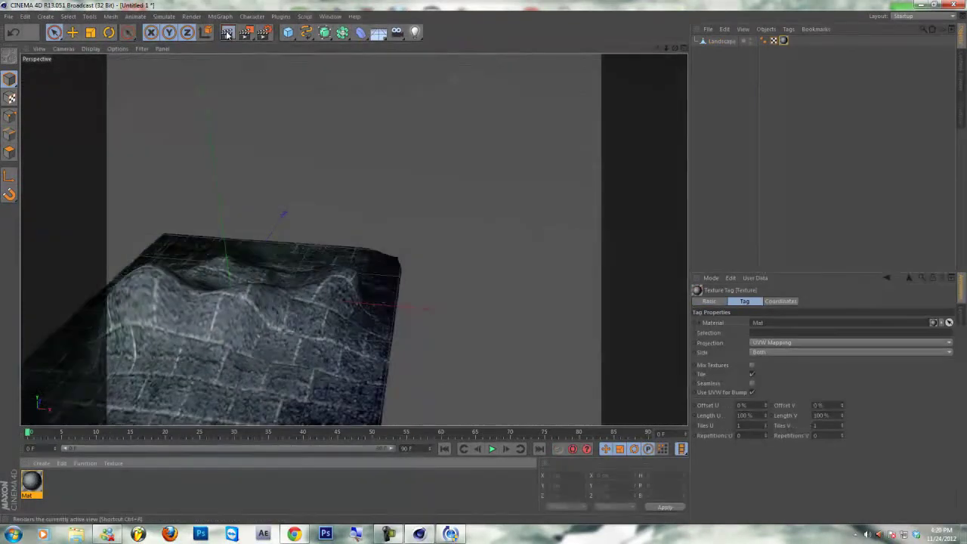
{"action": "key", "text": "ctrl+r"}
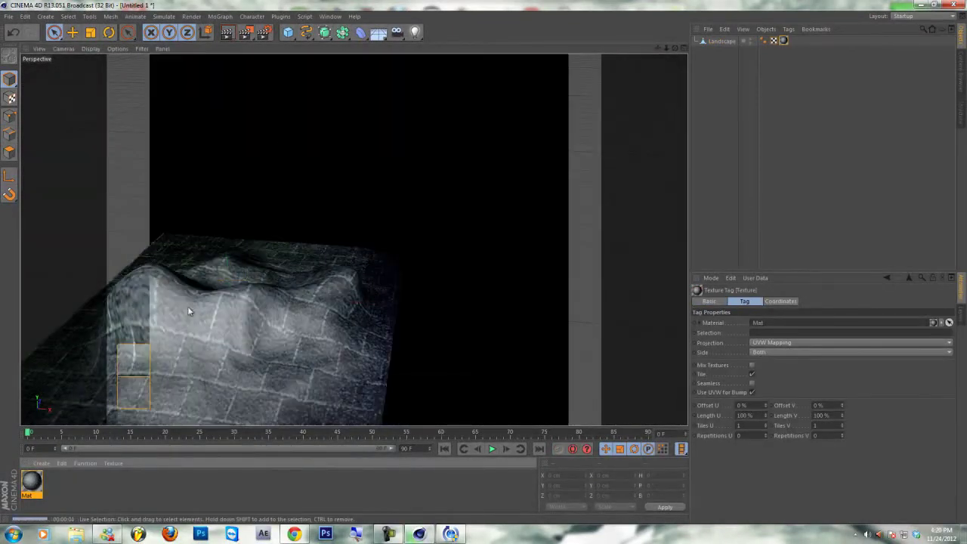
{"action": "left_click", "coordinate": [423, 201]}
- Set the projection of the landscape's texture tag to Cubic and render the view to check the brick pattern
{"action": "mouse_move", "coordinate": [657, 49]}
{"action": "left_mouse_down"}
{"action": "mouse_move", "coordinate": [483, 261]}
{"action": "mouse_move", "coordinate": [492, 217]}
{"action": "left_mouse_up"}
{"action": "left_click", "coordinate": [782, 41]}
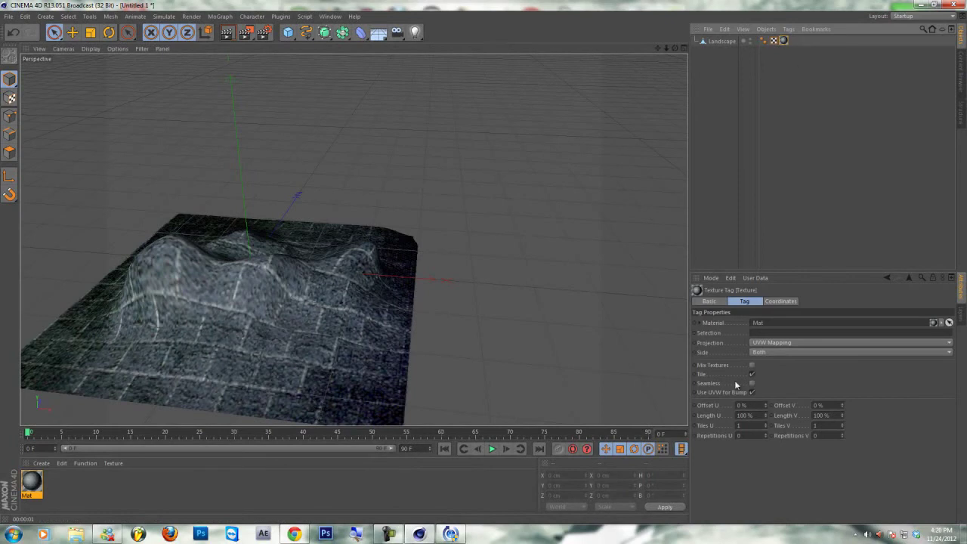
{"action": "left_click", "coordinate": [768, 344]}
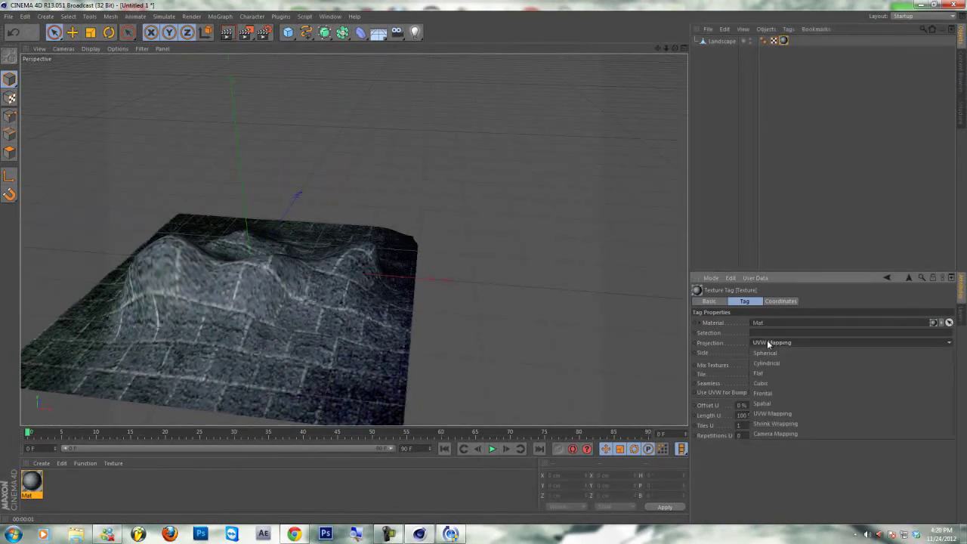
{"action": "left_click", "coordinate": [773, 383]}
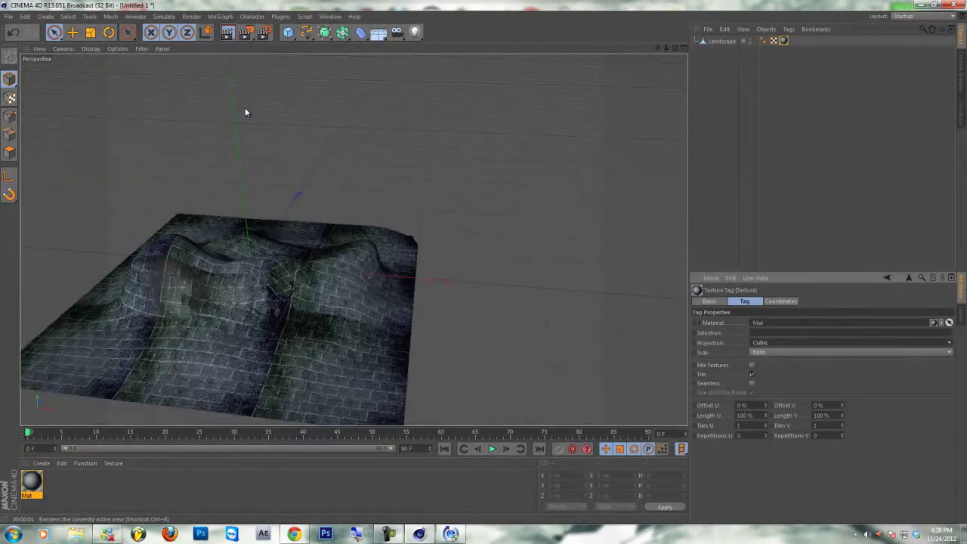
{"action": "left_click", "coordinate": [226, 35]}
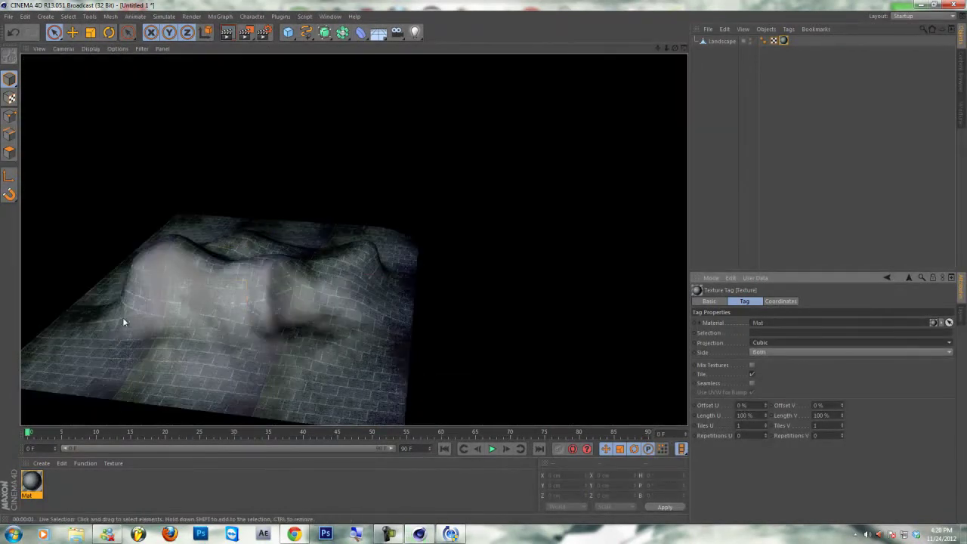
{"action": "left_click", "coordinate": [478, 231]}
- Set the texture tag's Length U to 70% and Length V to 60%, and render the view
{"action": "left_click", "coordinate": [784, 41]}
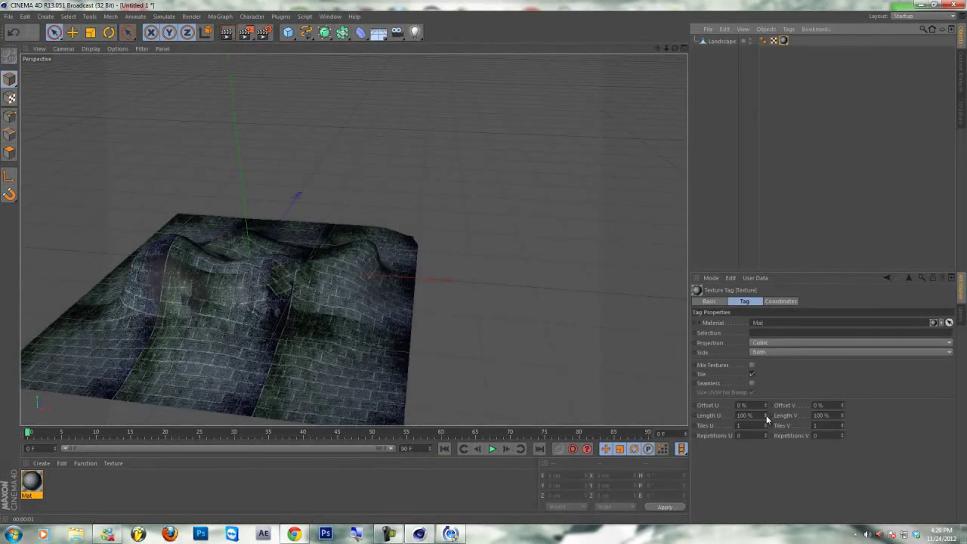
{"action": "left_click_drag", "start_coordinate": [767, 418], "coordinate": [616, 402]}
{"action": "type", "text": "70"}
{"action": "key", "text": "Return"}
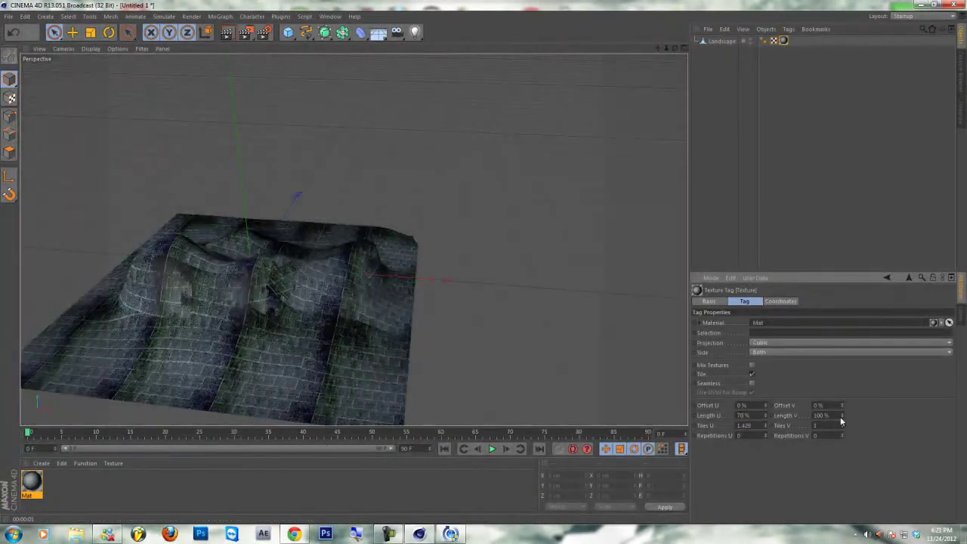
{"action": "type", "text": "60"}
{"action": "key", "text": "Return"}
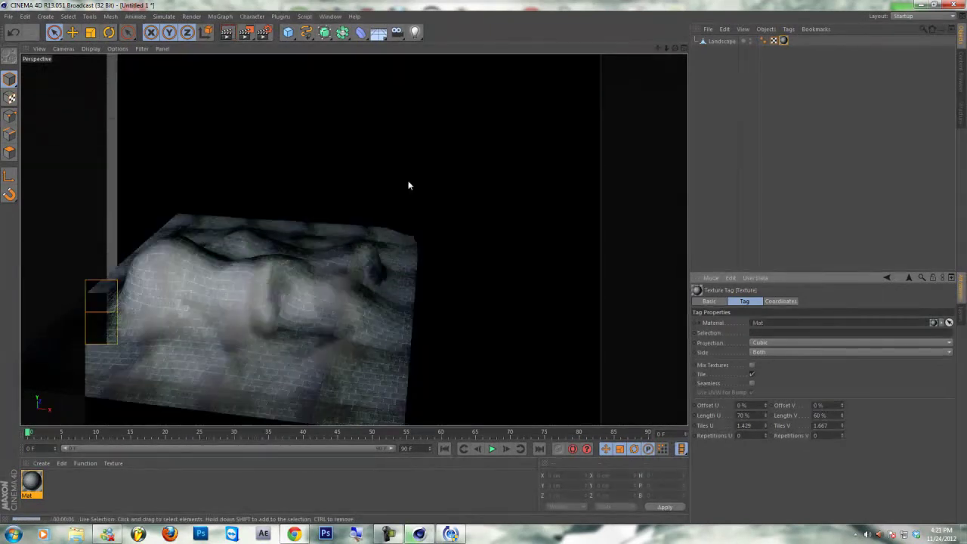
{"action": "left_click", "coordinate": [408, 185]}
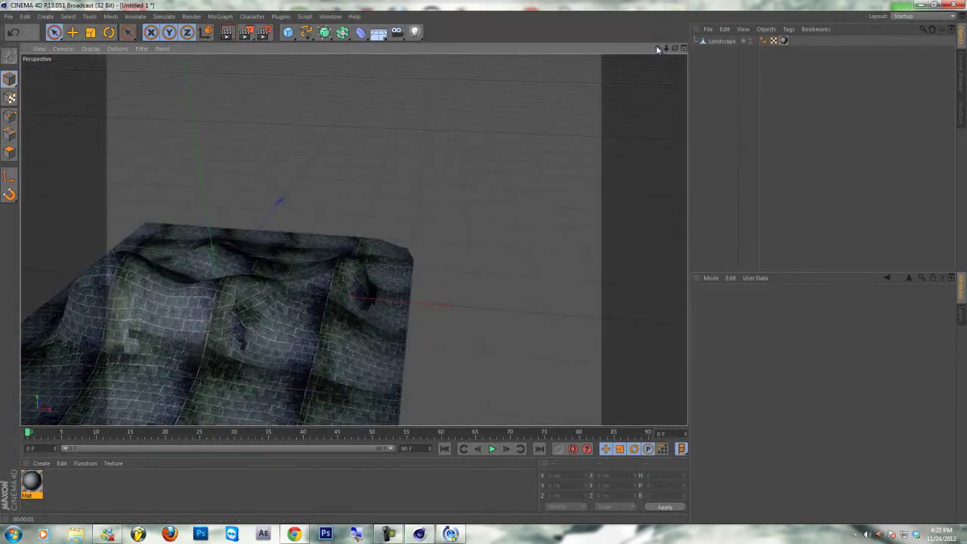
- Enable Glow on the brick material with a radius of 5 cm, close its editor, and render the view
{"action": "left_click_drag", "start_coordinate": [657, 47], "coordinate": [446, 222]}
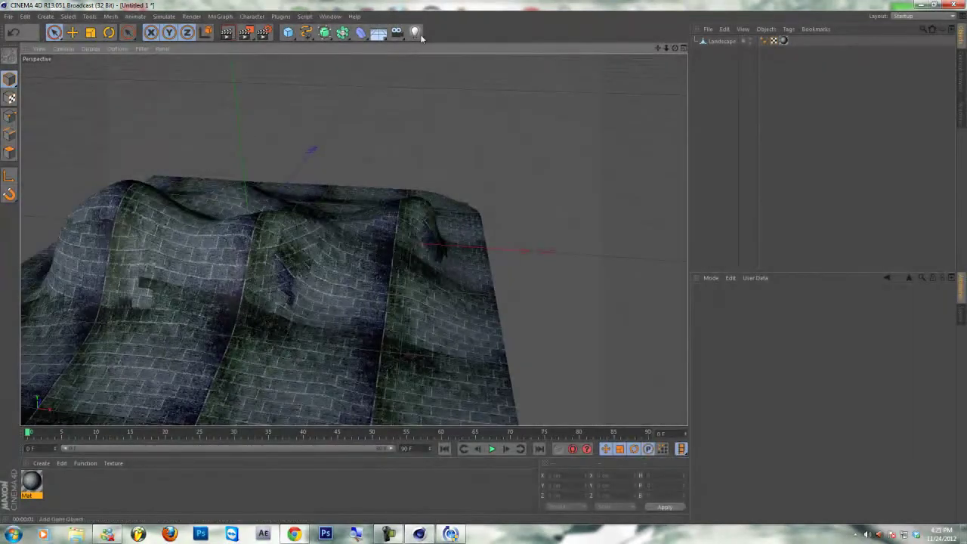
{"action": "double_click", "coordinate": [42, 482]}
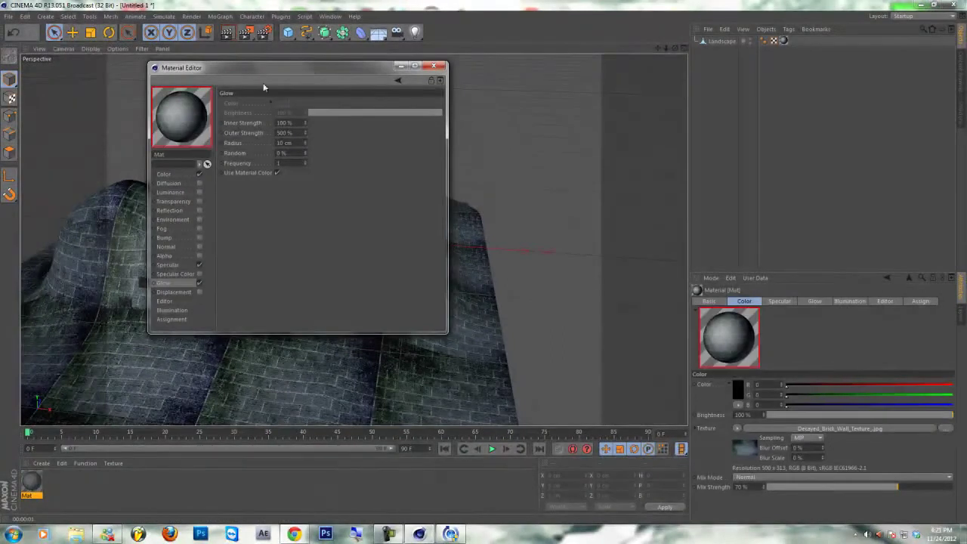
{"action": "left_click", "coordinate": [199, 283]}
{"action": "type", "text": "10"}
{"action": "left_click_drag", "start_coordinate": [293, 144], "coordinate": [246, 154]}
{"action": "type", "text": "5"}
{"action": "key", "text": "Return"}
{"action": "left_click", "coordinate": [437, 66]}
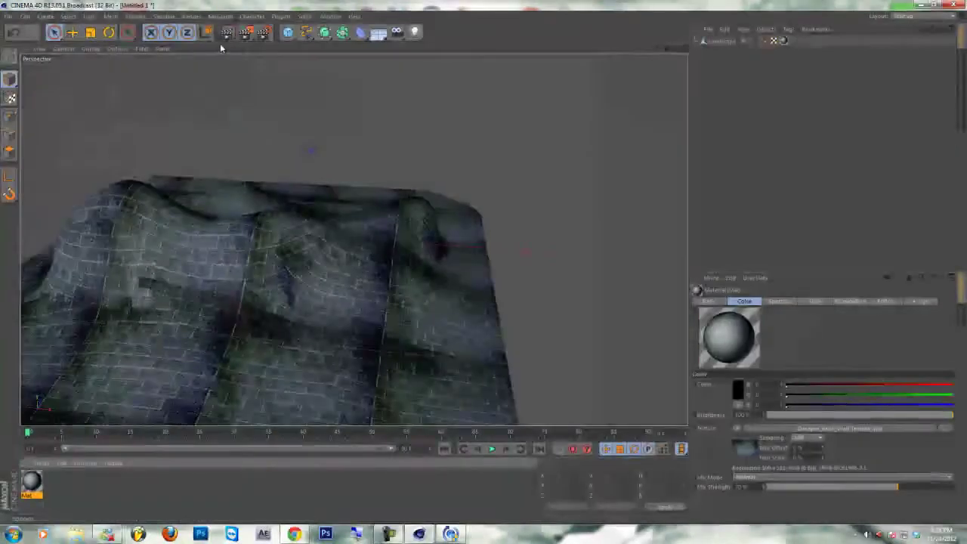
{"action": "key", "text": "ctrl+r"}
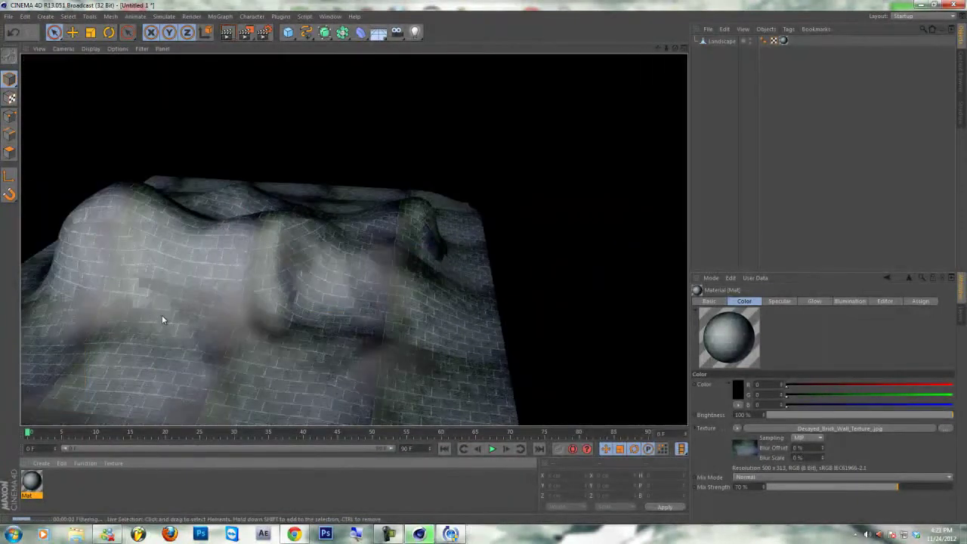
- Disable Glow on the brick material and close its editor
{"action": "scroll", "coordinate": [225, 321], "scroll_direction": "down", "scroll_amount": 2}
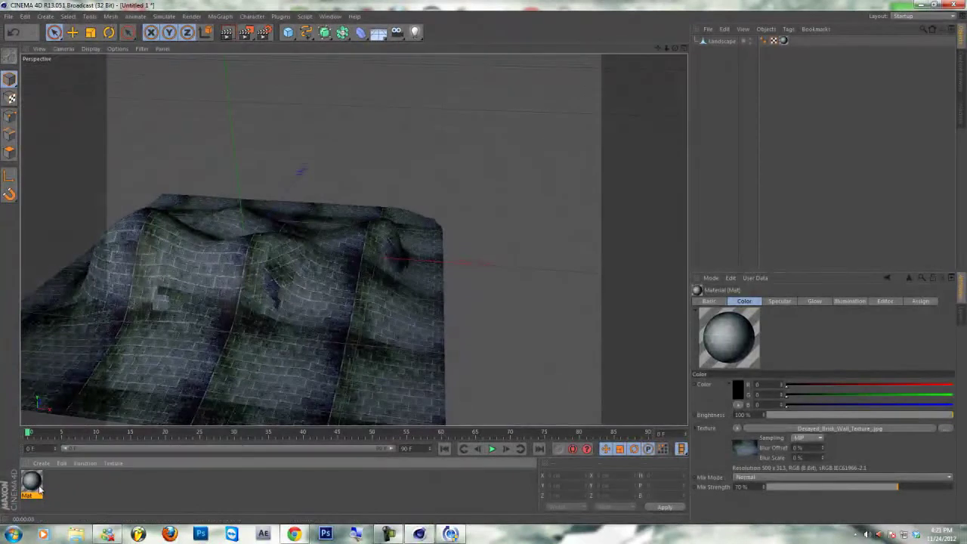
{"action": "double_click", "coordinate": [31, 480]}
{"action": "left_click", "coordinate": [199, 283]}
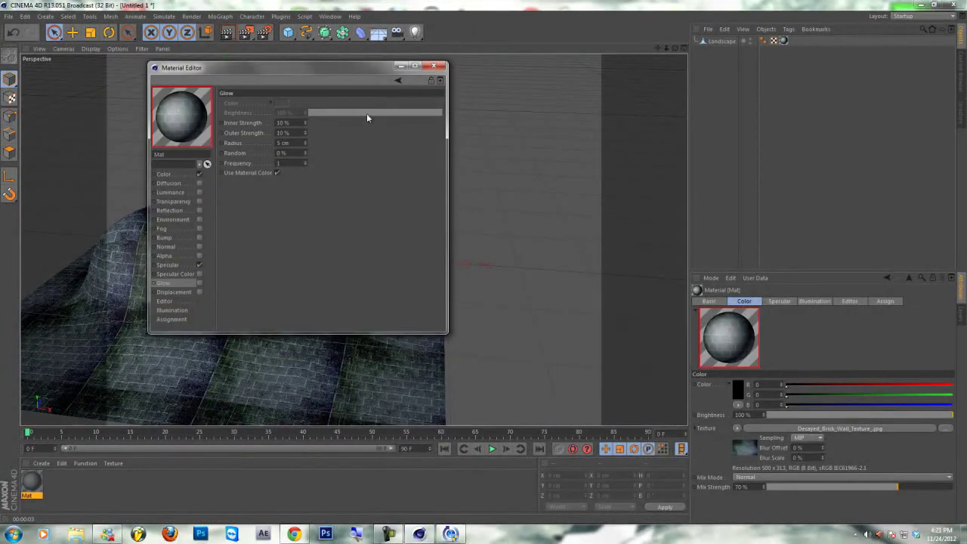
{"action": "left_click", "coordinate": [433, 66]}
- Create a new material and set its color to bright red with R 234, G 0, B 0
{"action": "double_click", "coordinate": [56, 498]}
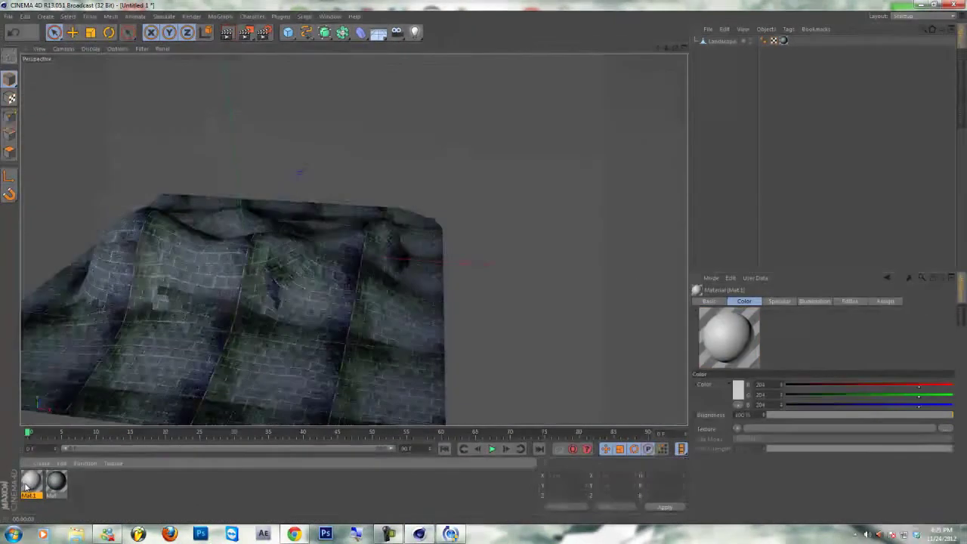
{"action": "double_click", "coordinate": [31, 481]}
{"action": "left_click", "coordinate": [173, 175]}
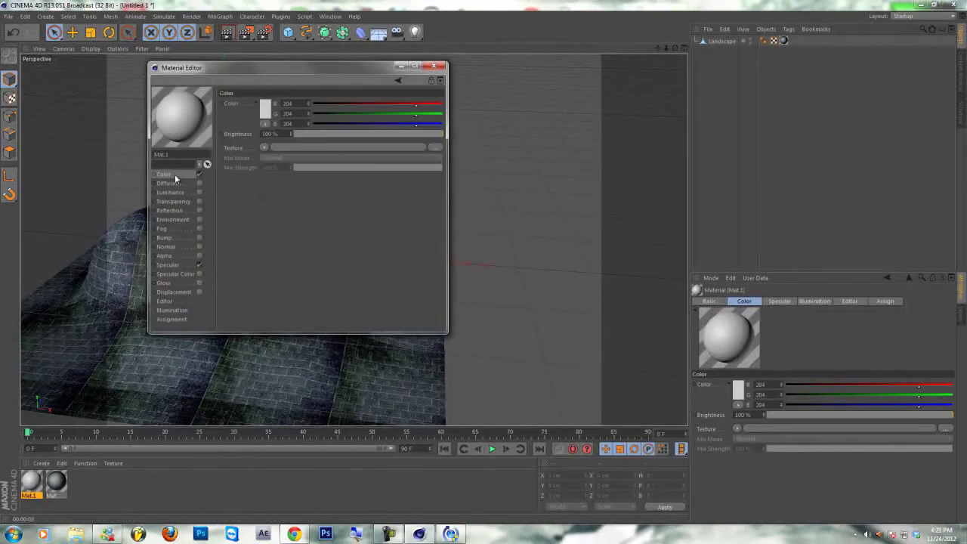
{"action": "left_click", "coordinate": [266, 114]}
{"action": "left_click", "coordinate": [265, 85]}
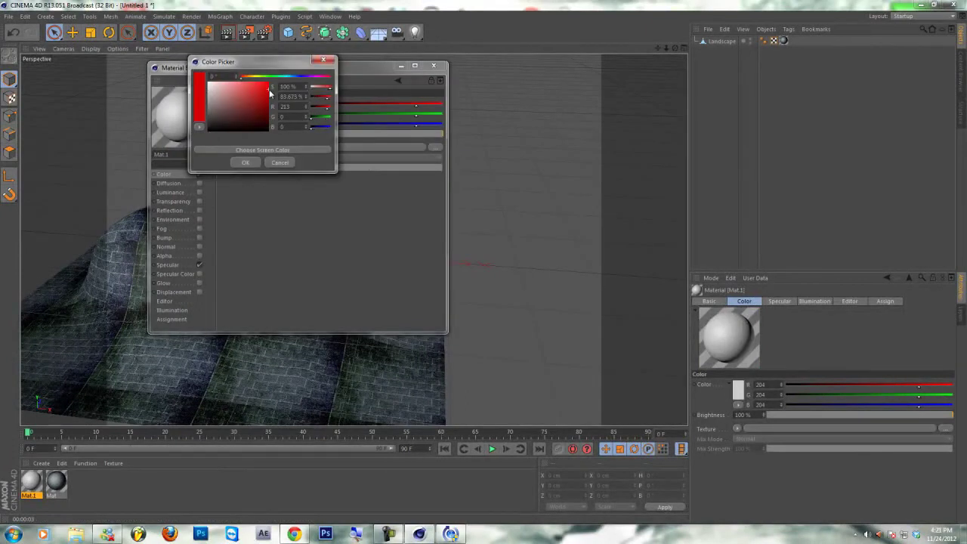
{"action": "left_click", "coordinate": [243, 162]}
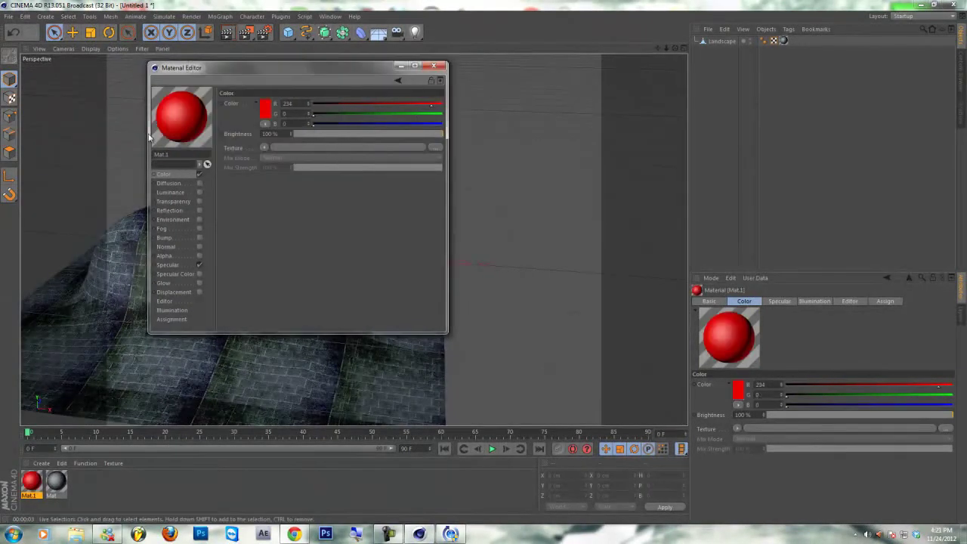
- Enable Reflection on the red material with 30% brightness, a Fresnel texture and 20% mix strength
{"action": "left_click", "coordinate": [199, 210]}
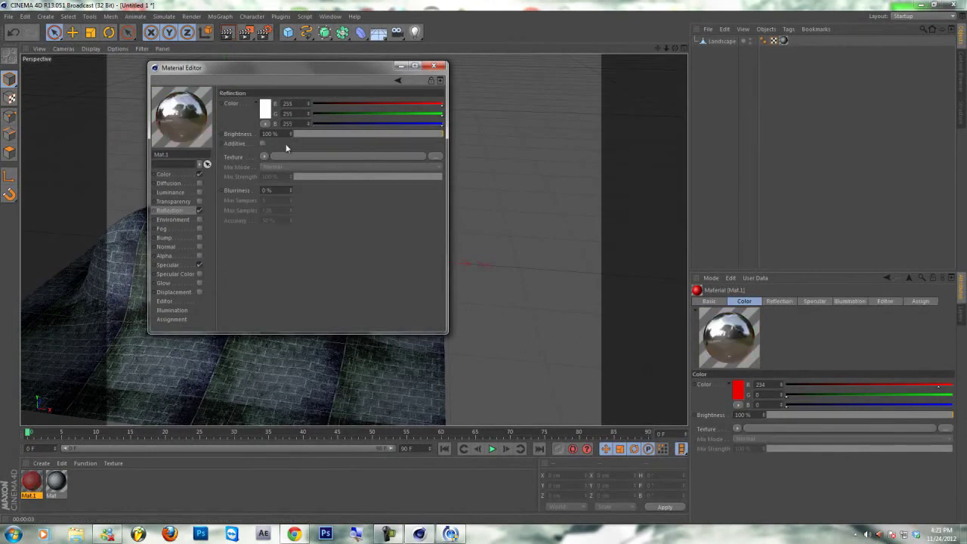
{"action": "left_click", "coordinate": [263, 157]}
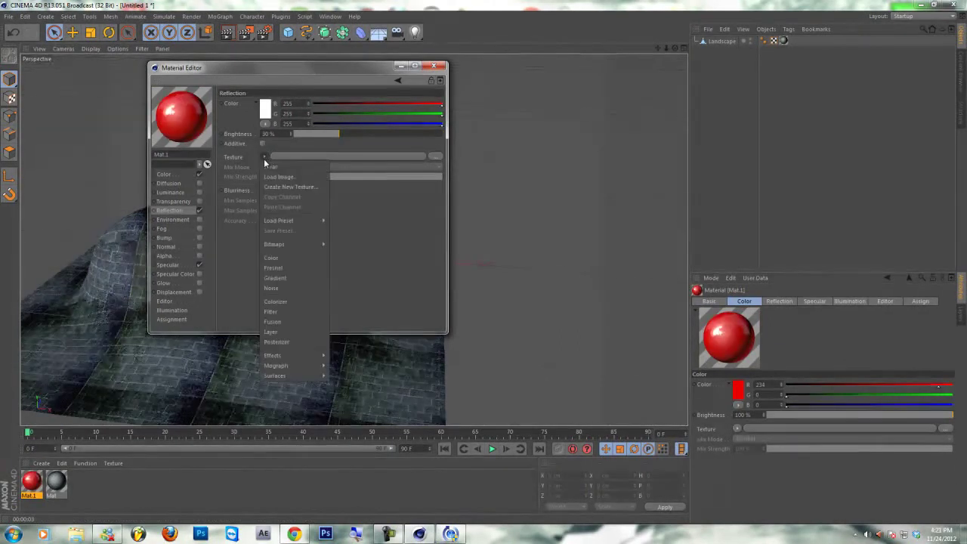
{"action": "left_click", "coordinate": [290, 269]}
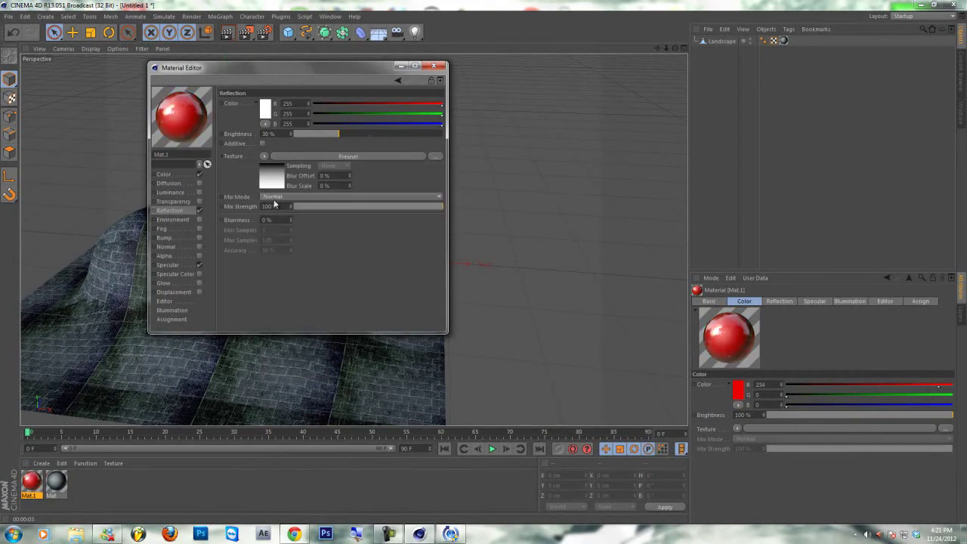
{"action": "type", "text": "20"}
{"action": "key", "text": "Return"}
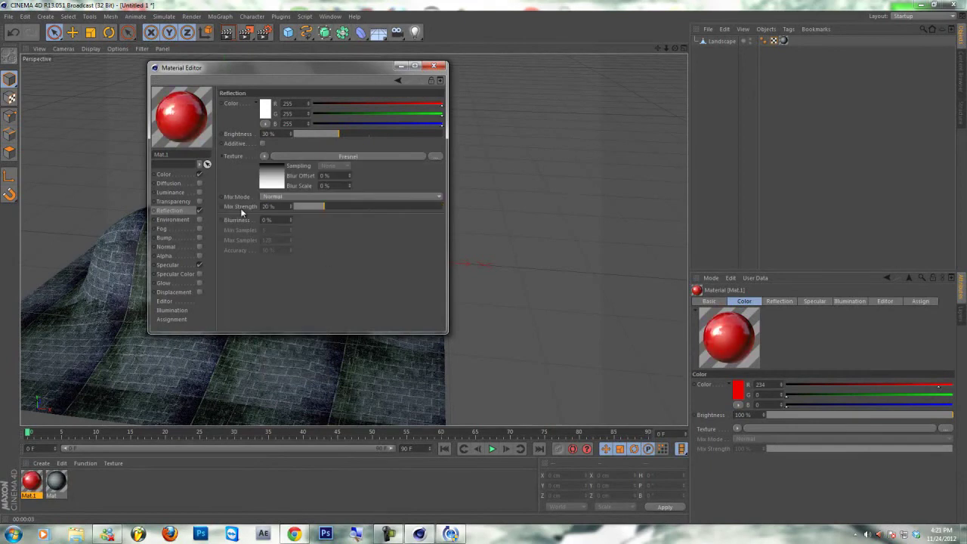
- Enable Glow on the red material with an outer strength of 10% and a radius of 5 cm
{"action": "left_click", "coordinate": [198, 282]}
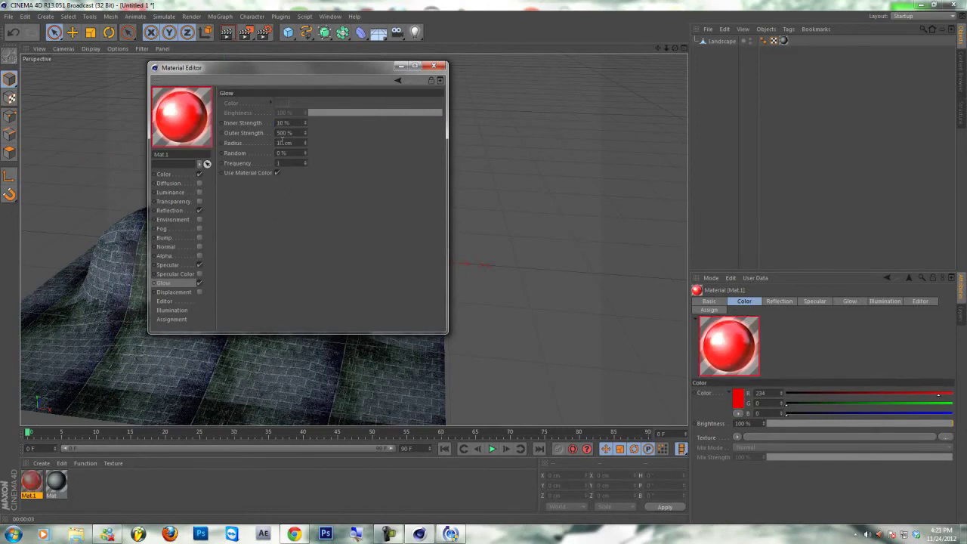
{"action": "type", "text": "10"}
{"action": "key", "text": "Return"}
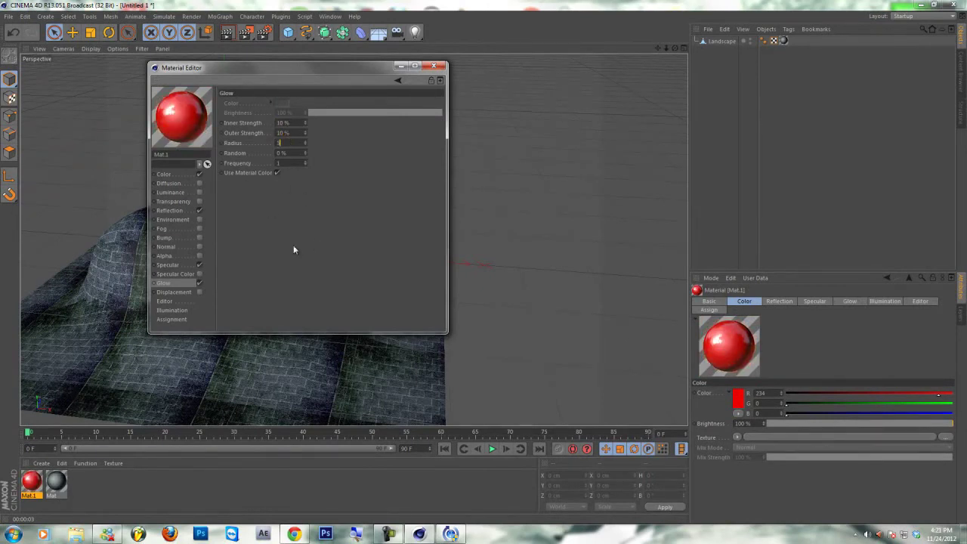
{"action": "type", "text": "5"}
{"action": "key", "text": "Return"}
- Enable Luminance on the red material and set its brightness to 10%
{"action": "left_click", "coordinate": [181, 194]}
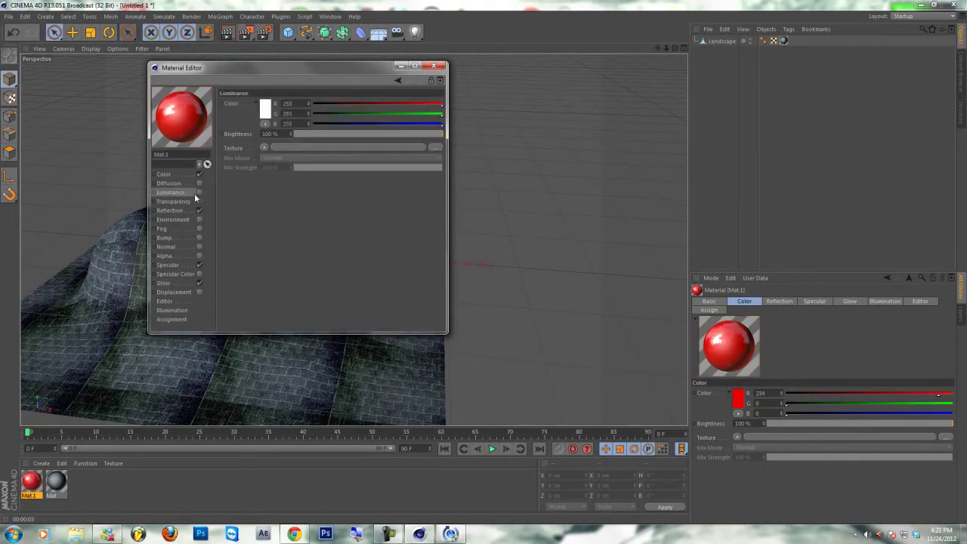
{"action": "left_click", "coordinate": [198, 192]}
{"action": "double_click", "coordinate": [277, 136]}
{"action": "type", "text": "10"}
{"action": "key", "text": "Return"}
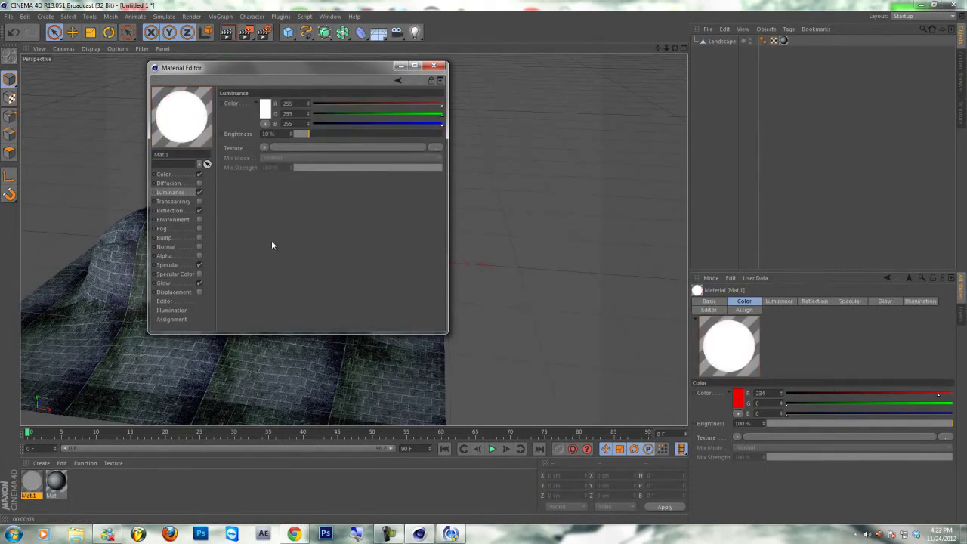
- Switch the red material's preview to Object (Soft Shadow) and close the material editor
{"action": "right_click", "coordinate": [173, 131]}
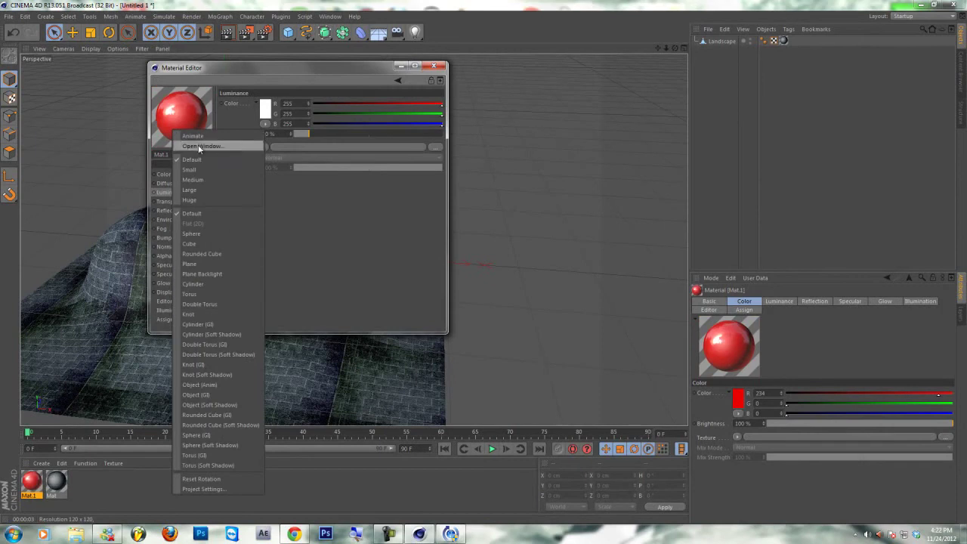
{"action": "left_click", "coordinate": [176, 120]}
{"action": "right_click", "coordinate": [177, 121]}
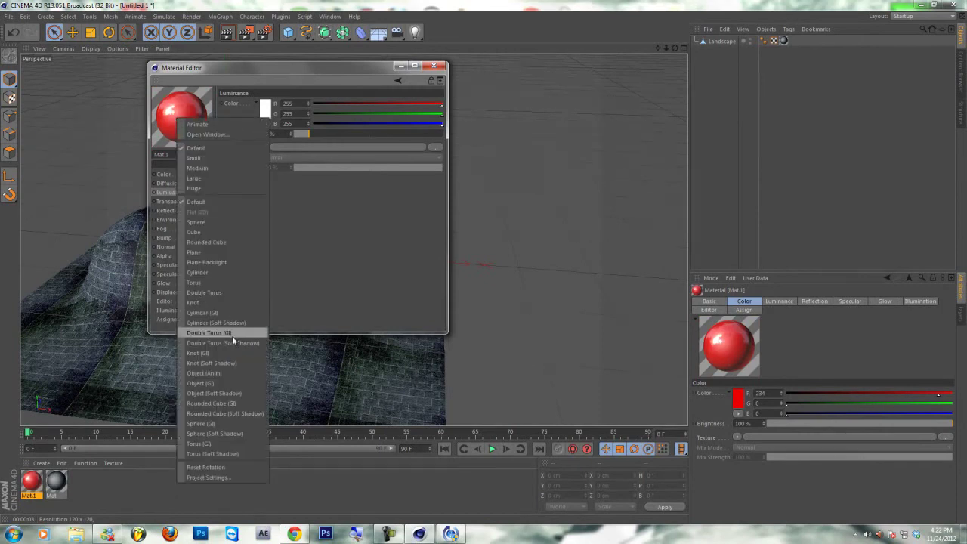
{"action": "left_click", "coordinate": [215, 394]}
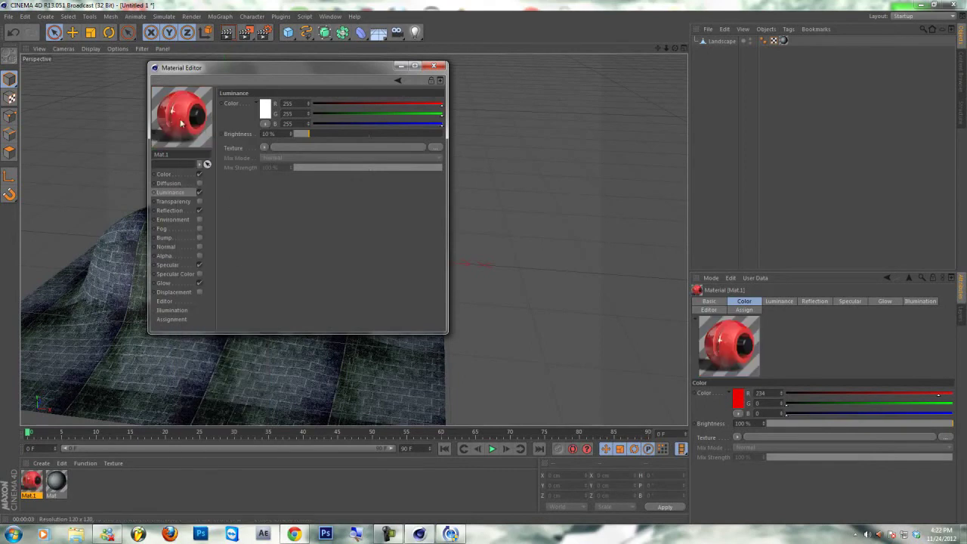
{"action": "left_click", "coordinate": [434, 66]}
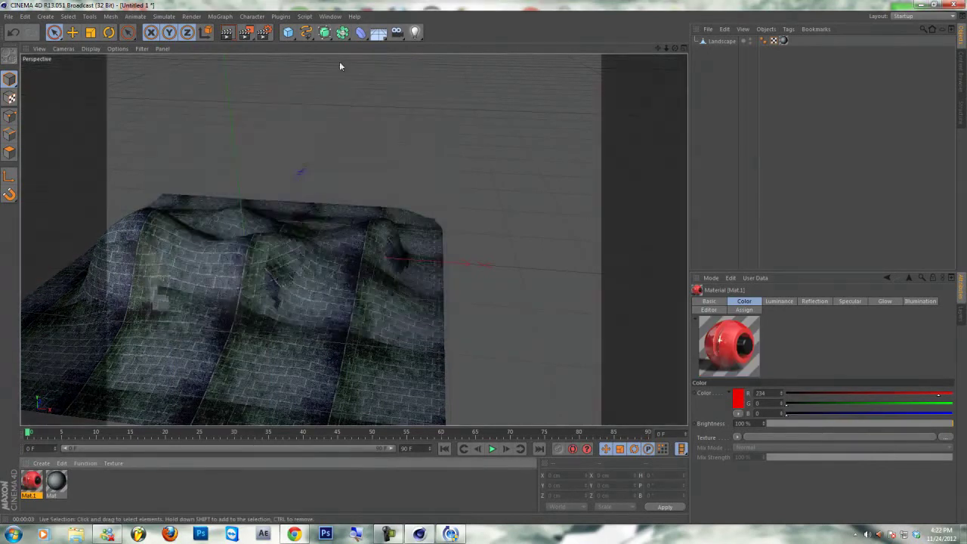
- Add a MoText object, apply the red material to it, and render the view to check it
{"action": "left_click", "coordinate": [228, 18]}
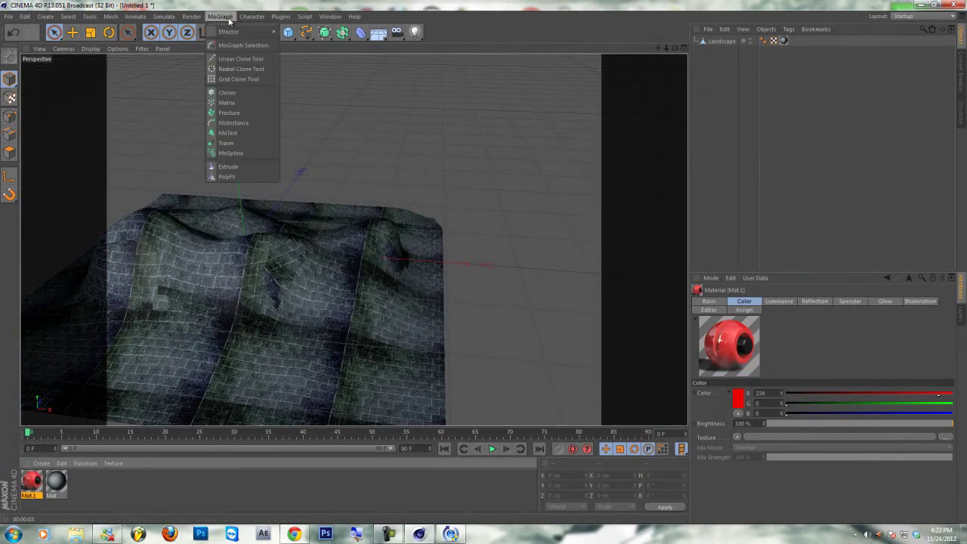
{"action": "left_click", "coordinate": [259, 134]}
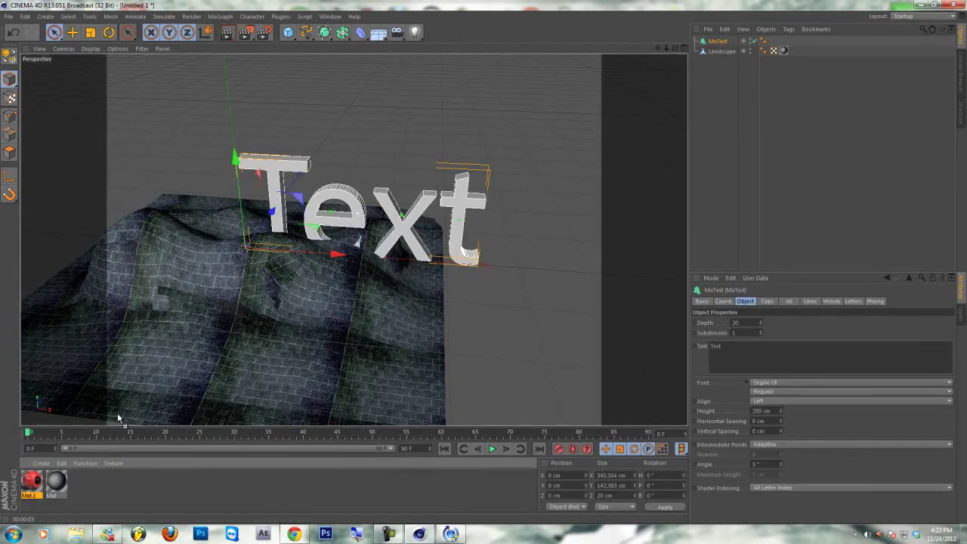
{"action": "left_click_drag", "start_coordinate": [355, 218], "coordinate": [355, 219]}
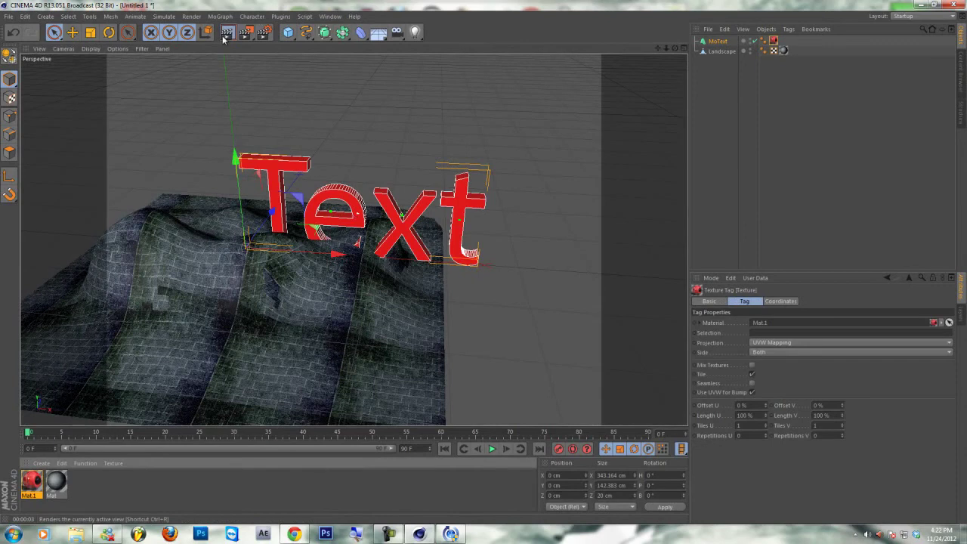
{"action": "left_click", "coordinate": [224, 38]}
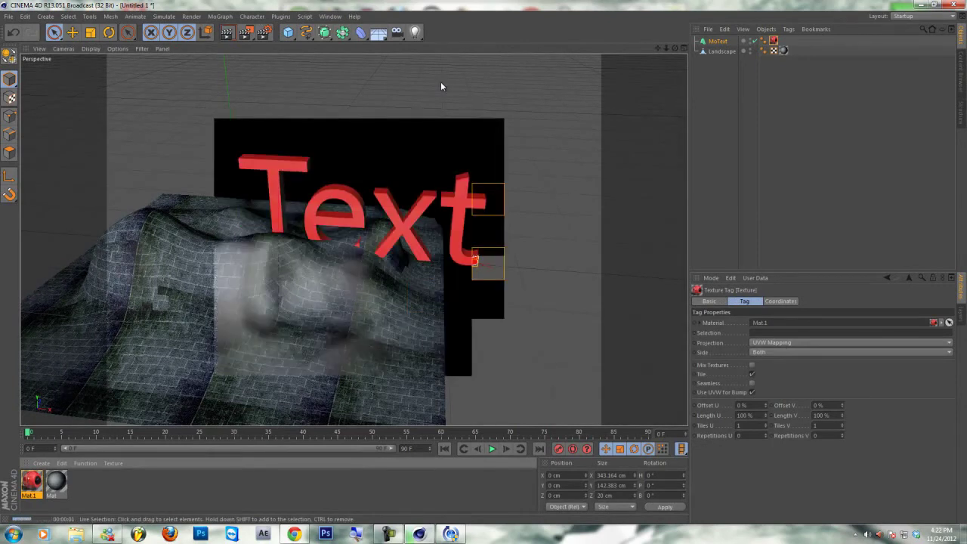
{"action": "left_click", "coordinate": [441, 82]}
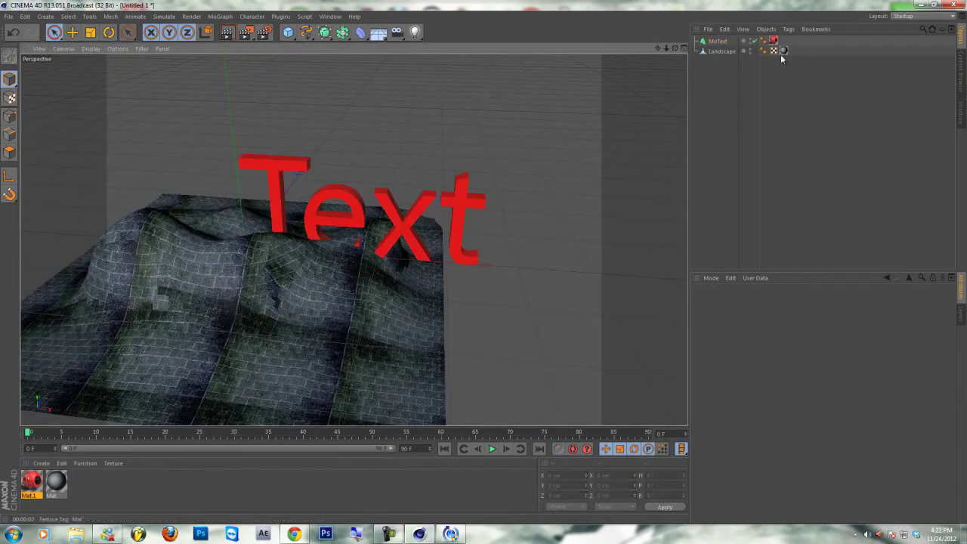
- Move the text above the landscape to about X -164 cm and Y 61.5 cm
{"action": "left_click_drag", "start_coordinate": [675, 48], "coordinate": [483, 266]}
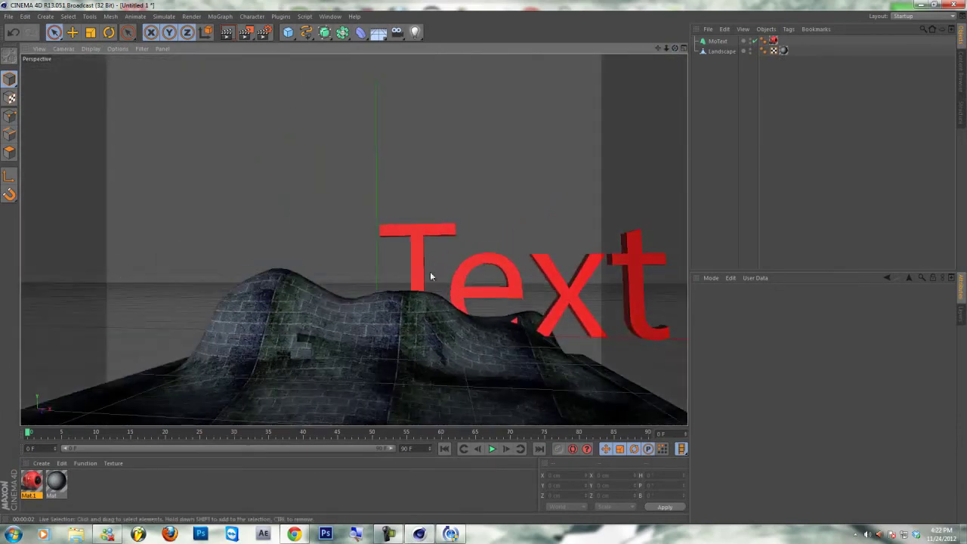
{"action": "left_click", "coordinate": [418, 285]}
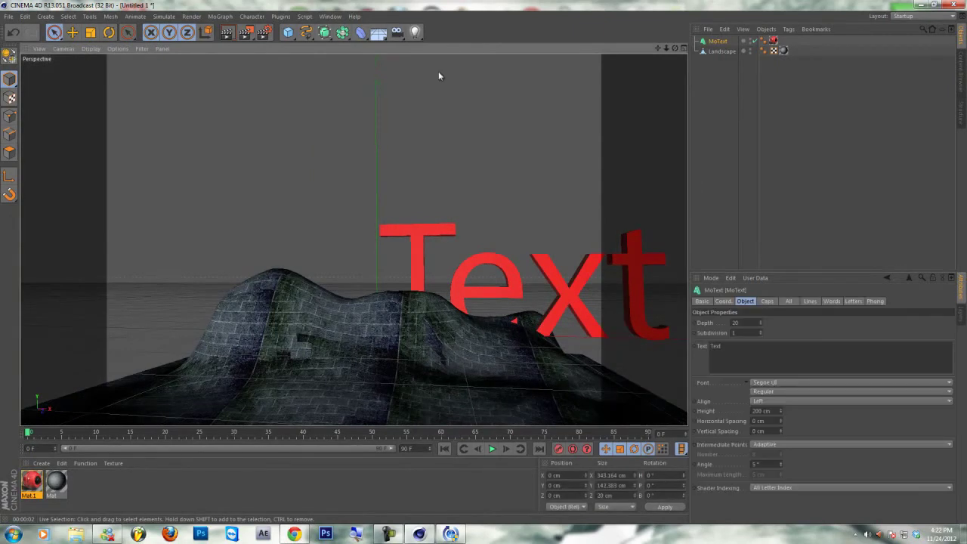
{"action": "left_click_drag", "start_coordinate": [460, 345], "coordinate": [336, 345]}
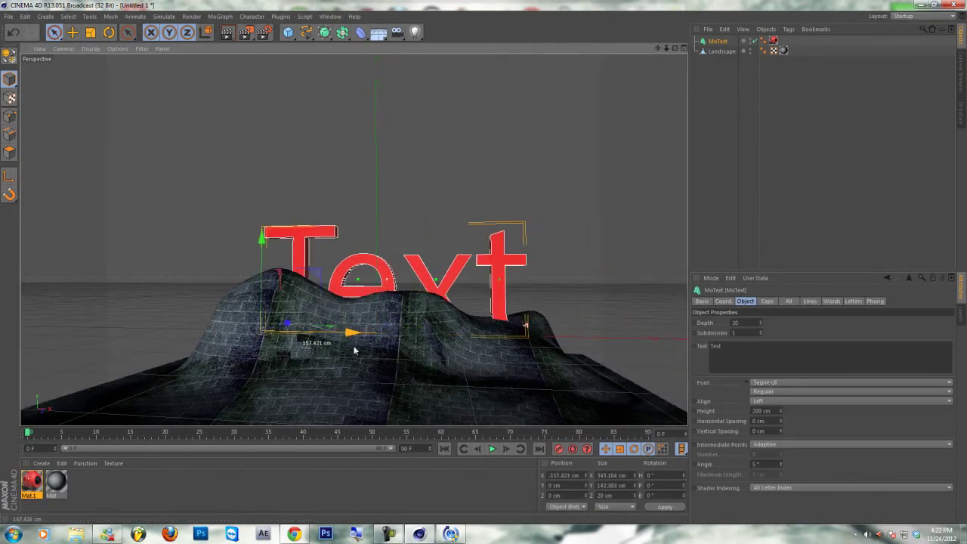
{"action": "left_click_drag", "start_coordinate": [255, 237], "coordinate": [261, 190]}
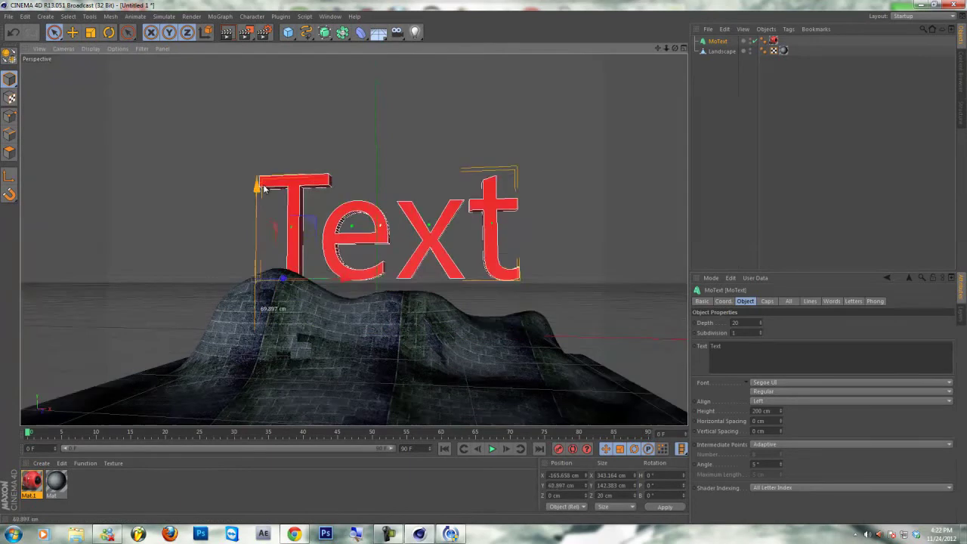
- Rotate the text to about 22.4° heading and 8.4° bank so it follows the landscape's slope
{"action": "left_click", "coordinate": [109, 31]}
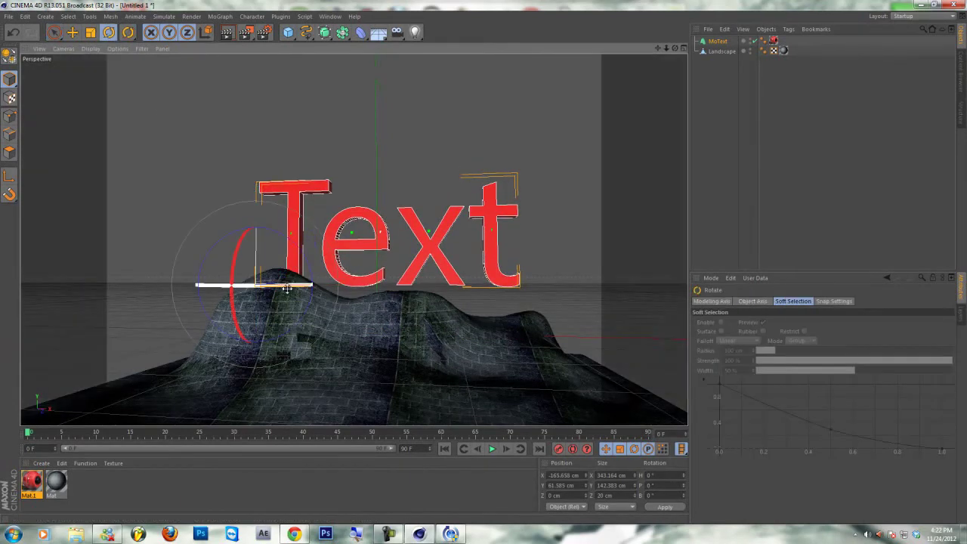
{"action": "left_click_drag", "start_coordinate": [249, 284], "coordinate": [296, 250]}
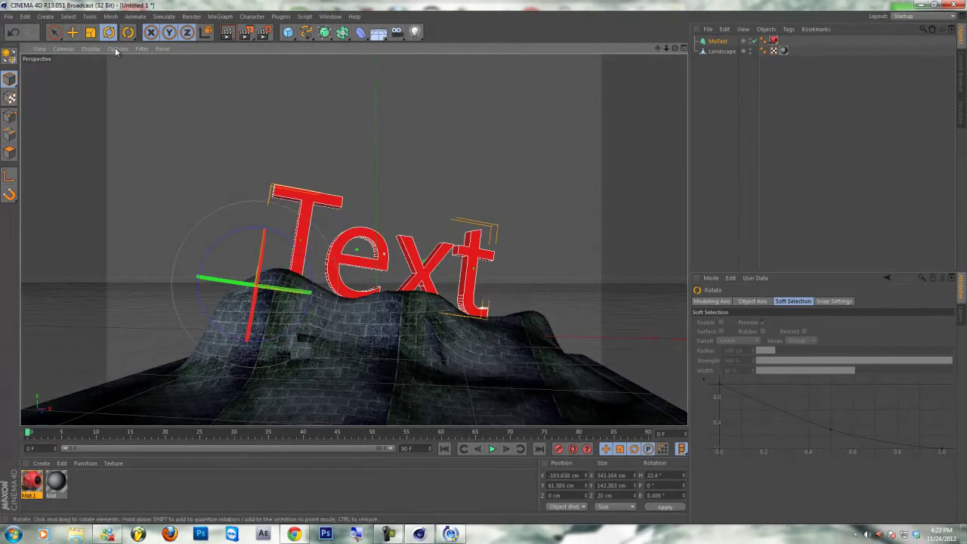
{"action": "left_click", "coordinate": [53, 32]}
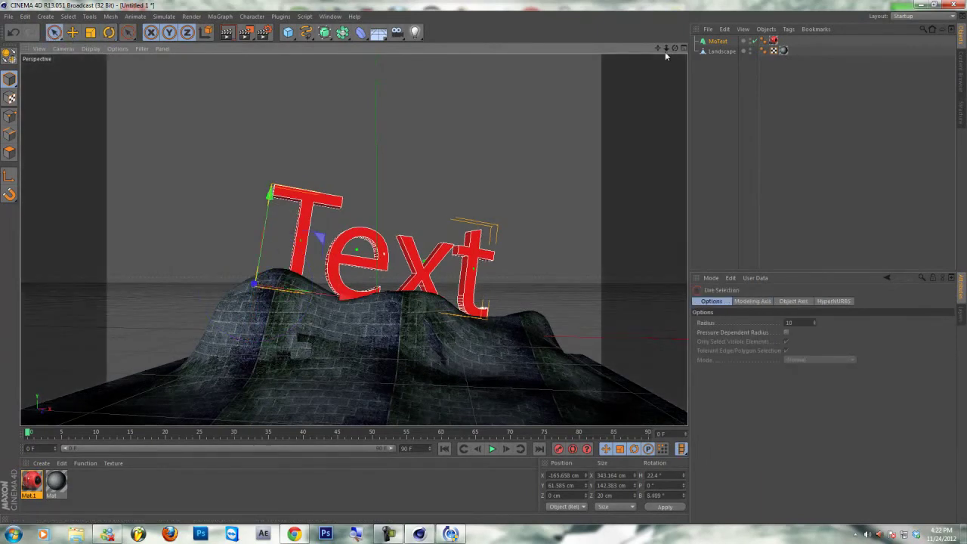
- Move the text forward to about X -108 cm and Z -140 cm, and render the view
{"action": "mouse_move", "coordinate": [477, 271]}
{"action": "left_mouse_down", "text": "alt"}
{"action": "mouse_move", "coordinate": [489, 257]}
{"action": "mouse_move", "coordinate": [464, 258]}
{"action": "left_mouse_up", "text": "alt"}
{"action": "left_click_drag", "start_coordinate": [656, 47], "coordinate": [401, 158]}
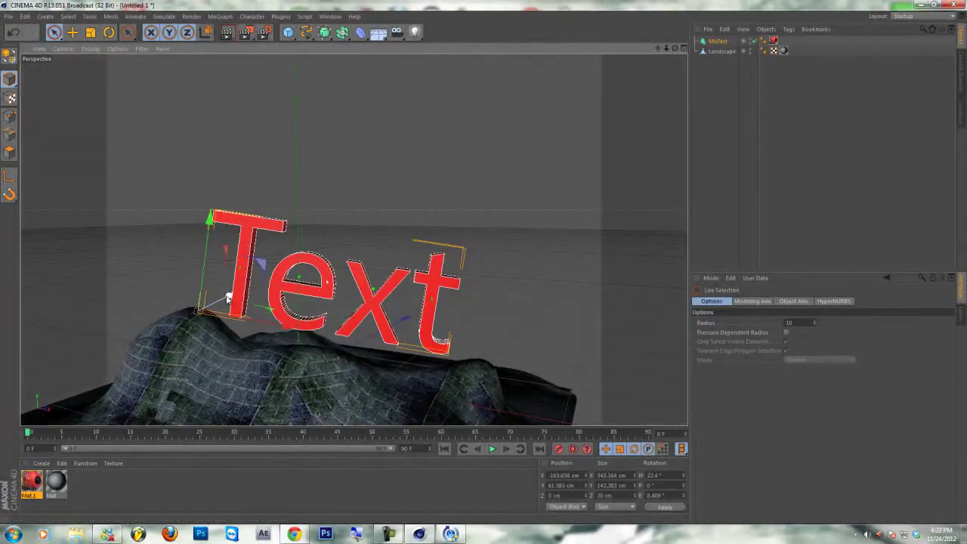
{"action": "left_click_drag", "start_coordinate": [226, 298], "coordinate": [187, 341]}
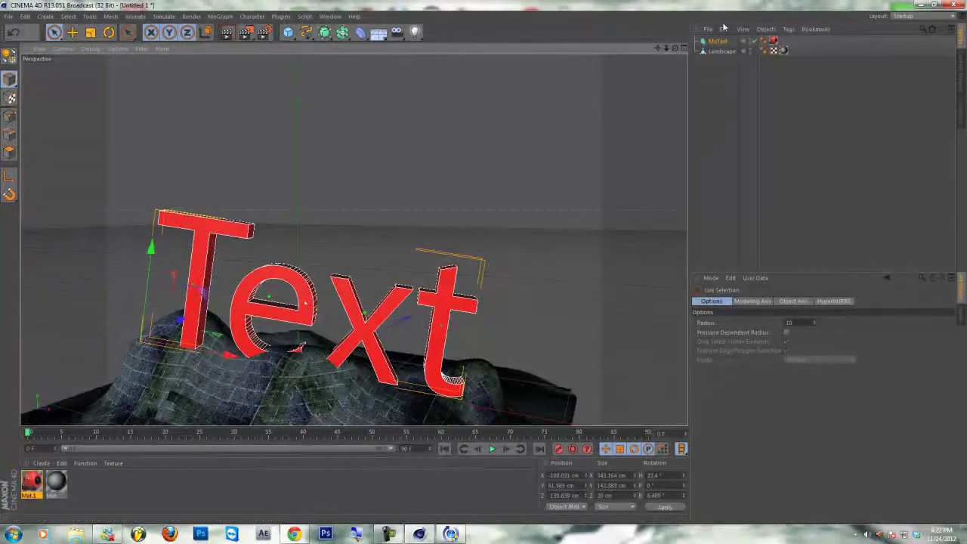
{"action": "left_click_drag", "start_coordinate": [675, 50], "coordinate": [483, 261]}
{"action": "key", "text": "ctrl+r"}
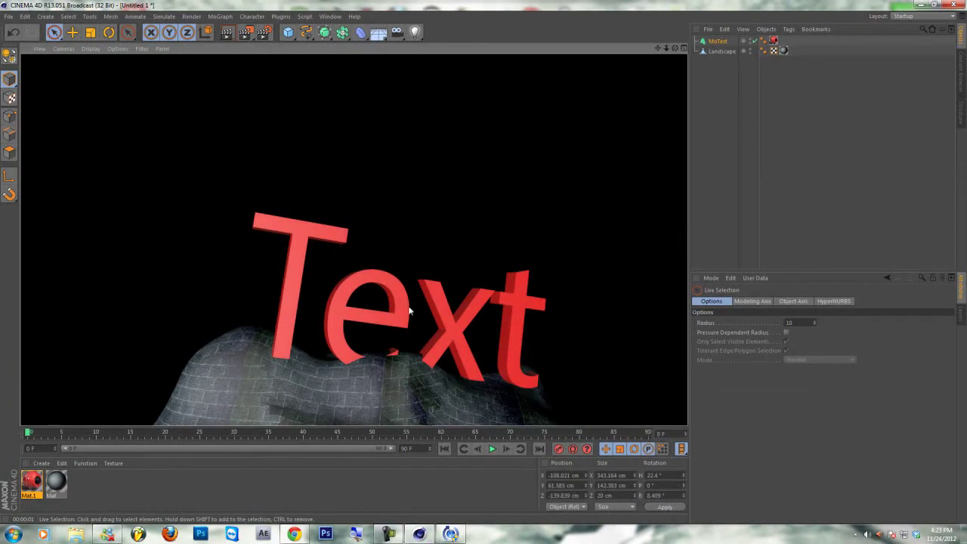
- Create another new material, and open and close the brick material's editor without changing its settings
{"action": "scroll", "coordinate": [408, 310], "scroll_direction": "down", "scroll_amount": 1}
{"action": "scroll", "coordinate": [365, 205], "scroll_direction": "down", "scroll_amount": 3}
{"action": "scroll", "coordinate": [370, 203], "scroll_direction": "up", "scroll_amount": 3}
{"action": "double_click", "coordinate": [112, 486]}
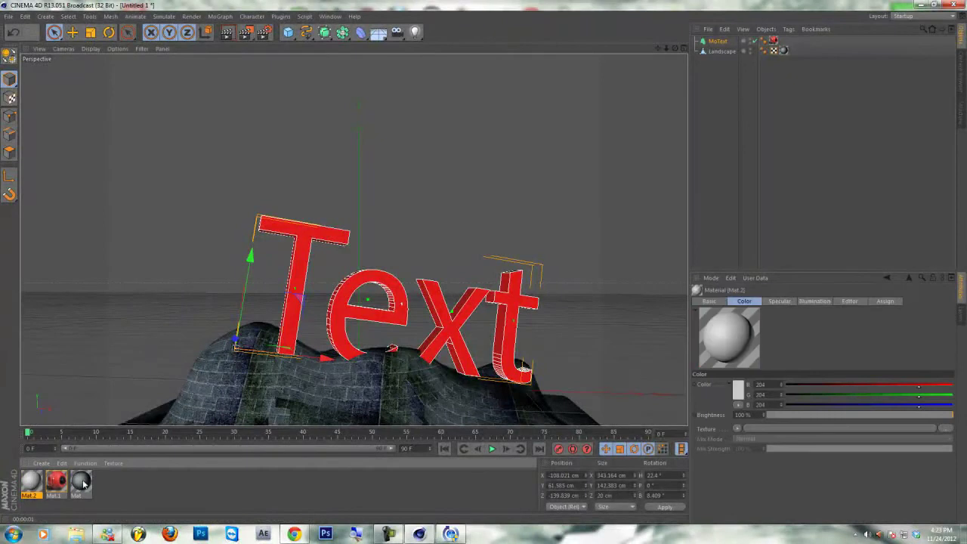
{"action": "double_click", "coordinate": [80, 482]}
{"action": "left_click", "coordinate": [446, 63]}
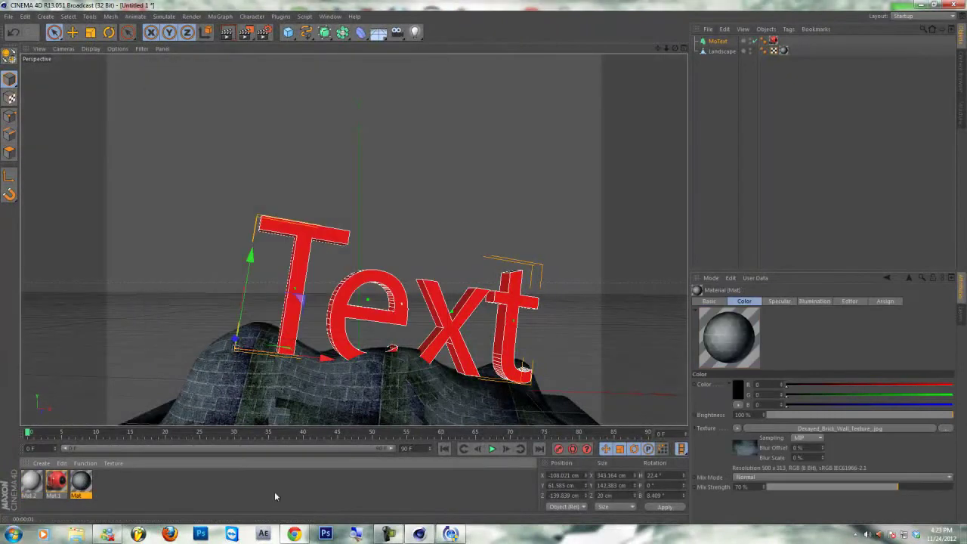
- Switch to Chrome, look at the YouTube speed-art video of the wolf logo on rocks, and return to Cinema 4D
{"action": "left_click", "coordinate": [294, 533]}
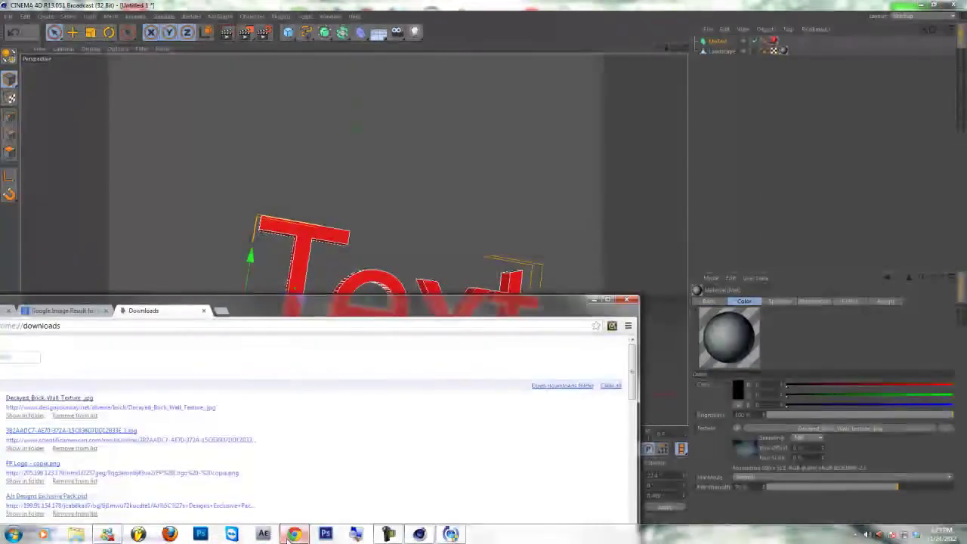
{"action": "left_click", "coordinate": [4, 311]}
{"action": "left_click_drag", "start_coordinate": [261, 305], "coordinate": [381, 183]}
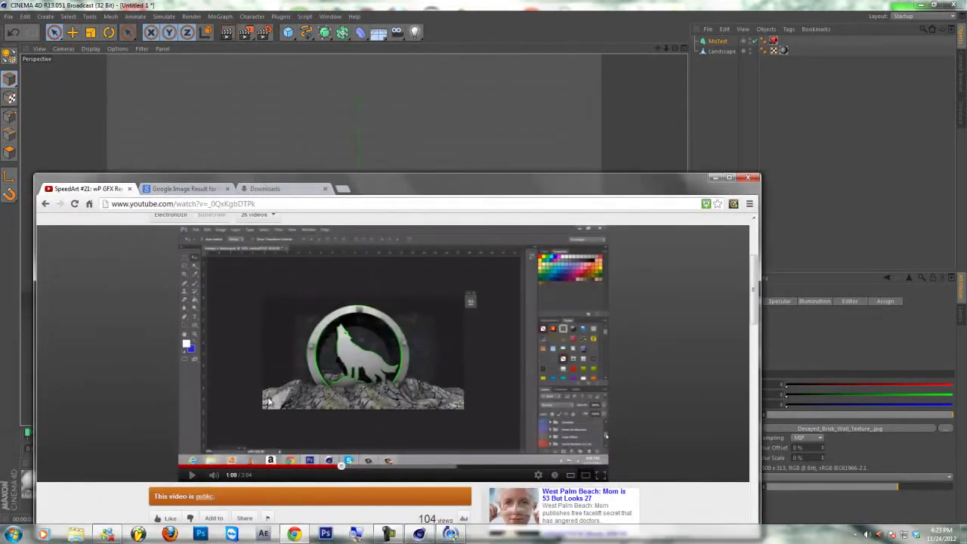
{"action": "left_click", "coordinate": [721, 180]}
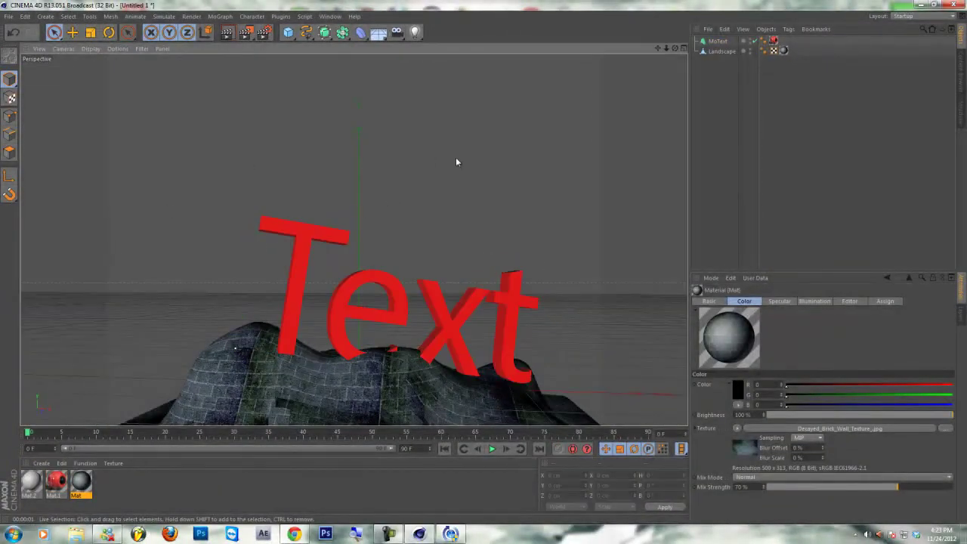
- Set the landscape's brick texture tag to 100% Length U and 100% Length V, keeping Cubic projection
{"action": "left_click", "coordinate": [772, 41]}
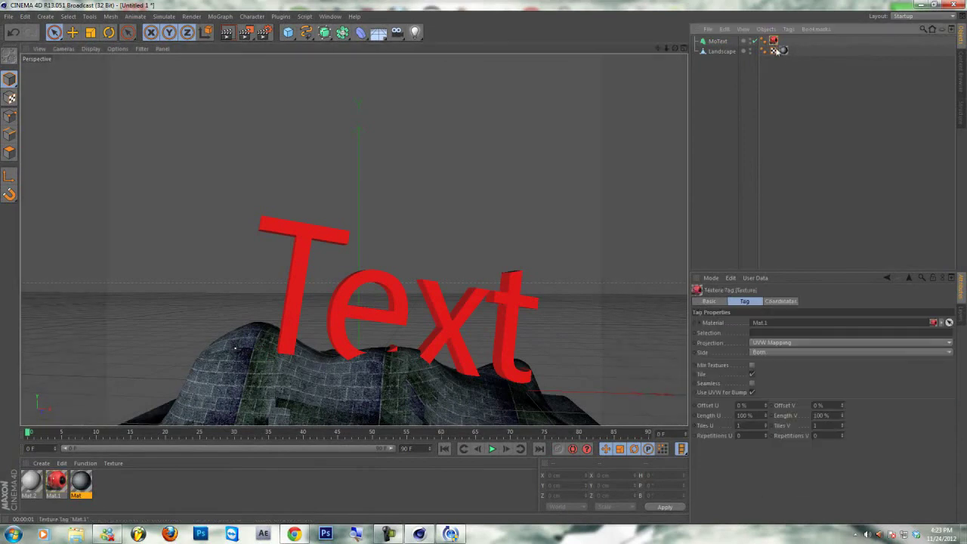
{"action": "left_click", "coordinate": [783, 51]}
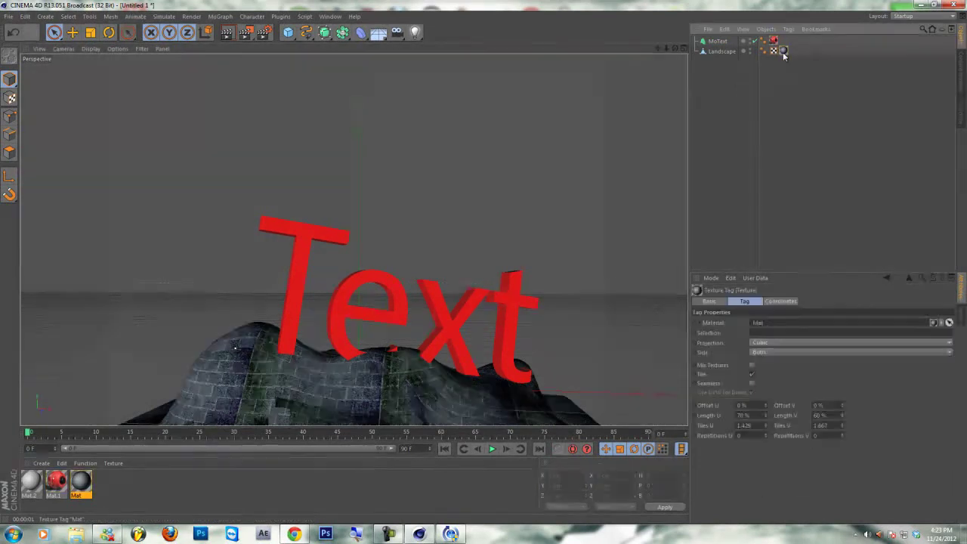
{"action": "left_click", "coordinate": [783, 343]}
{"action": "left_click", "coordinate": [784, 344]}
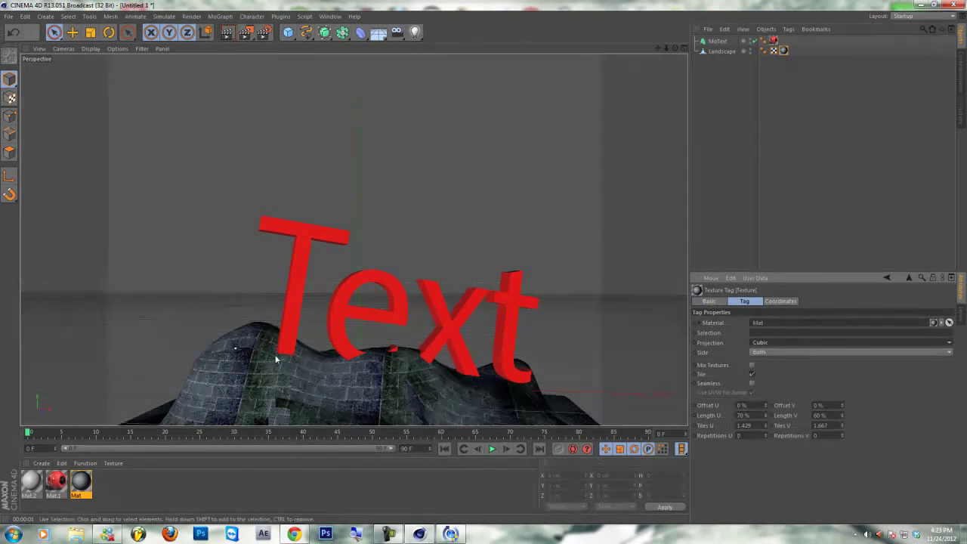
{"action": "scroll", "coordinate": [344, 332], "scroll_direction": "down", "scroll_amount": 1}
{"action": "double_click", "coordinate": [754, 417]}
{"action": "type", "text": "1"}
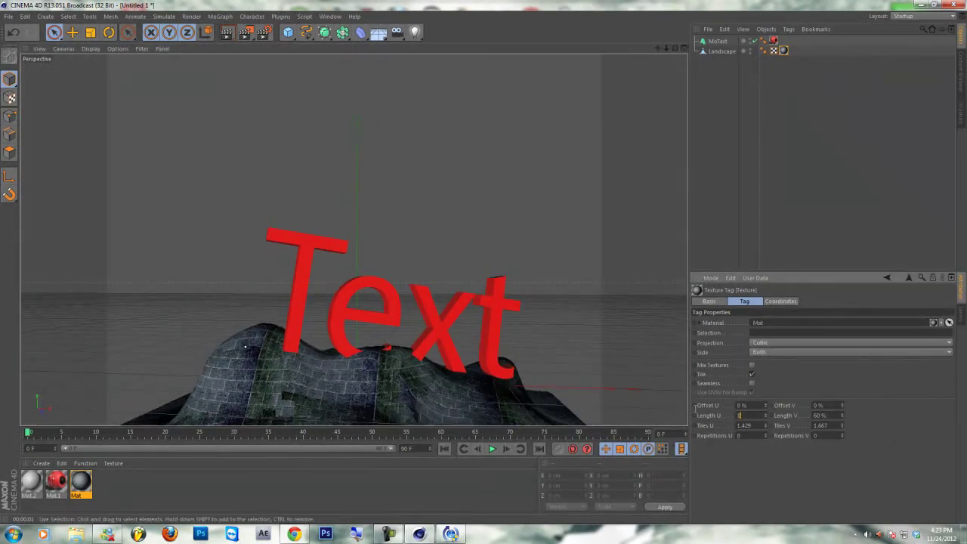
{"action": "type", "text": "00"}
{"action": "double_click", "coordinate": [832, 416]}
{"action": "type", "text": "100"}
{"action": "key", "text": "Return"}
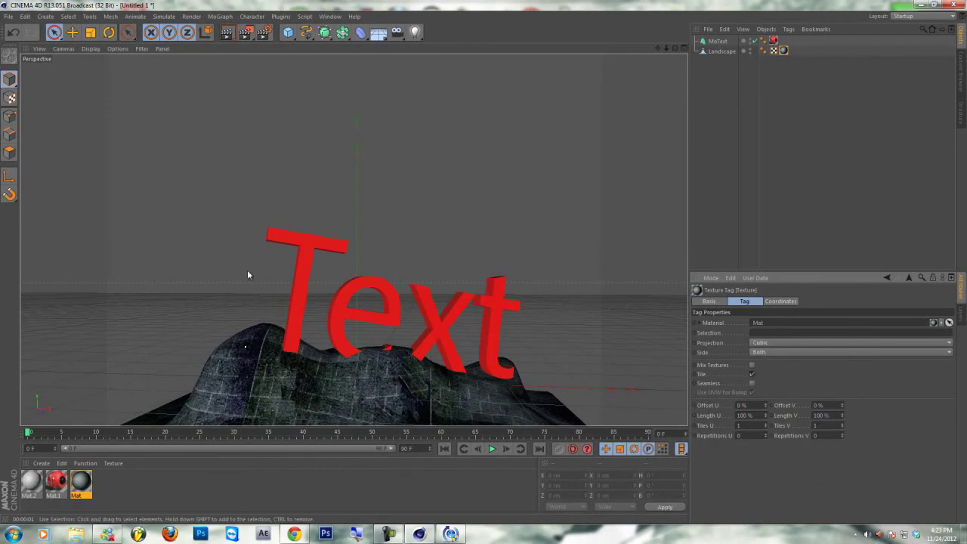
- Render the view with the whole landscape and text in frame to check the rescaled brick texture
{"action": "scroll", "coordinate": [665, 53], "scroll_direction": "down", "scroll_amount": 1}
{"action": "left_click_drag", "start_coordinate": [657, 48], "coordinate": [484, 264]}
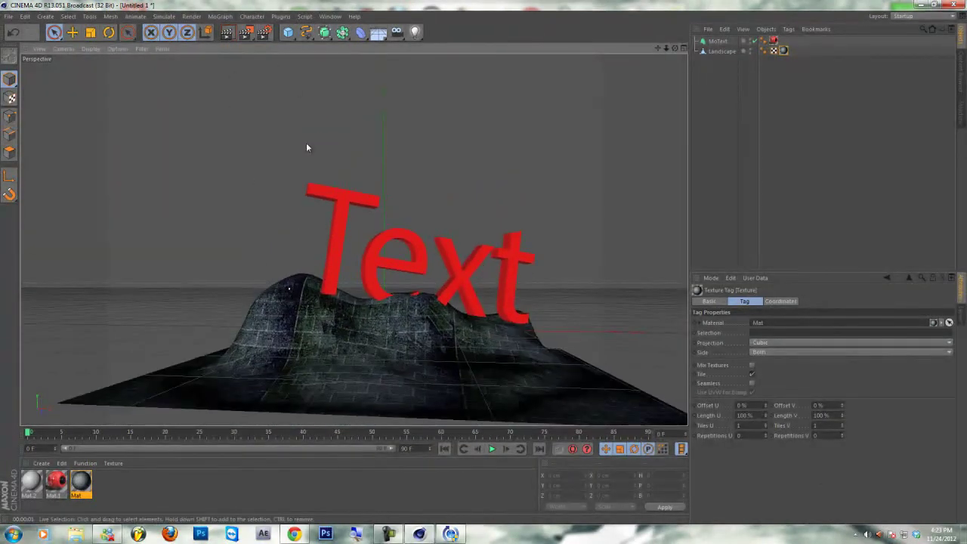
{"action": "left_click", "coordinate": [227, 32]}
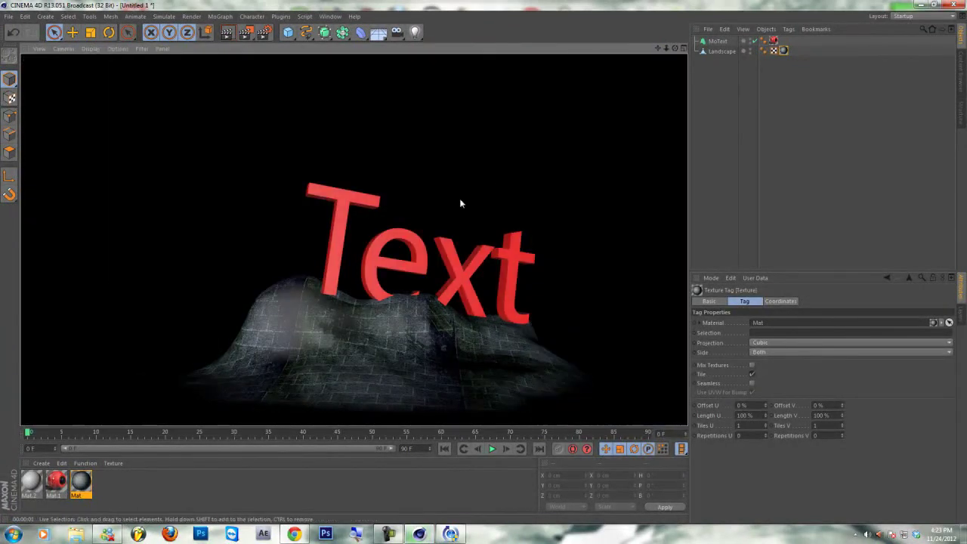
{"action": "left_click", "coordinate": [272, 342]}
- Add an Omni light, move it above and in front of the text to about Y 233 cm and Z -522 cm, and render the view
{"action": "left_click", "coordinate": [413, 32]}
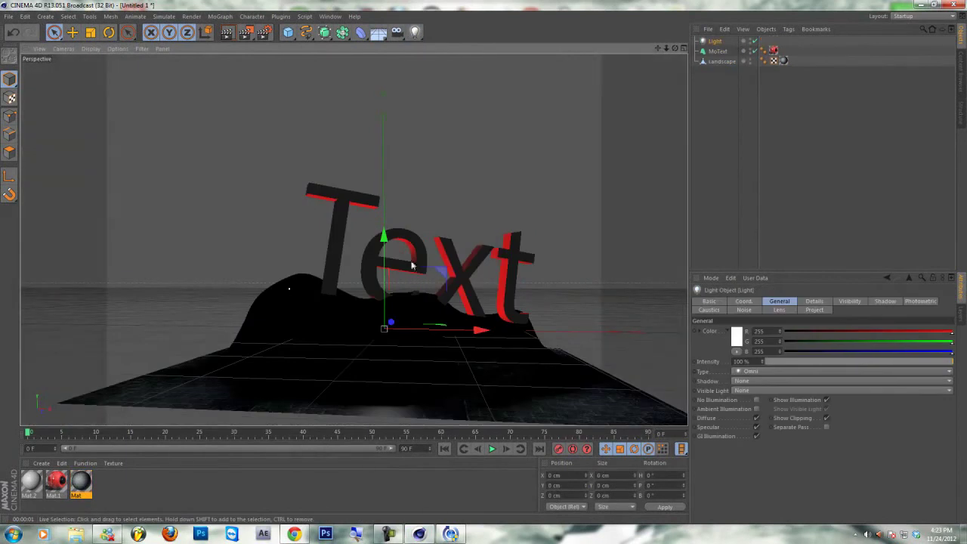
{"action": "left_click_drag", "start_coordinate": [384, 249], "coordinate": [385, 97]}
{"action": "left_click_drag", "start_coordinate": [392, 190], "coordinate": [142, 73]}
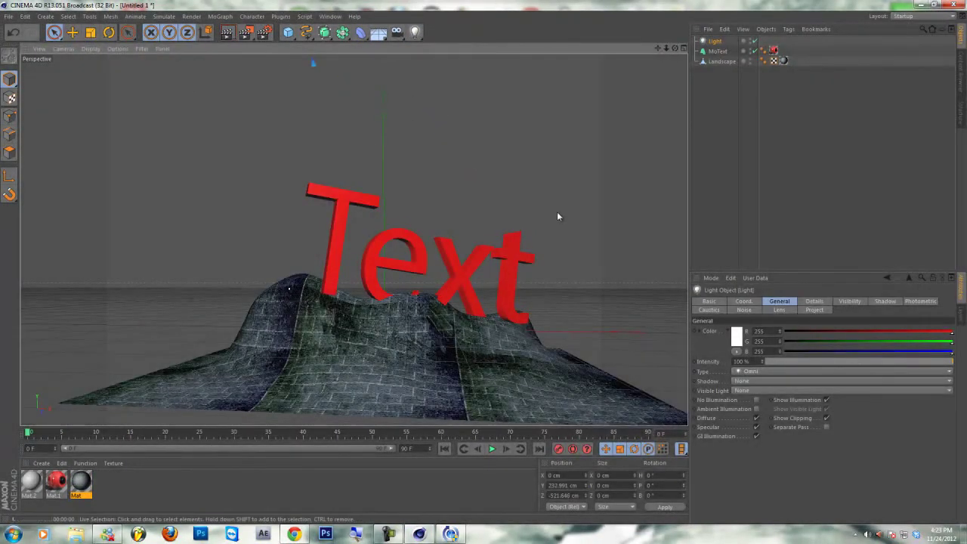
{"action": "key", "text": "ctrl+r"}
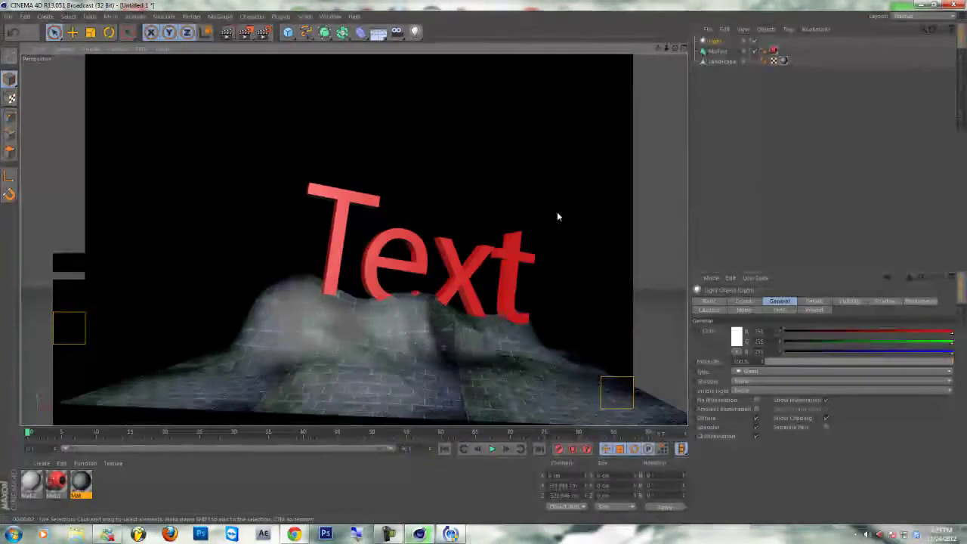
{"action": "left_click", "coordinate": [557, 217]}
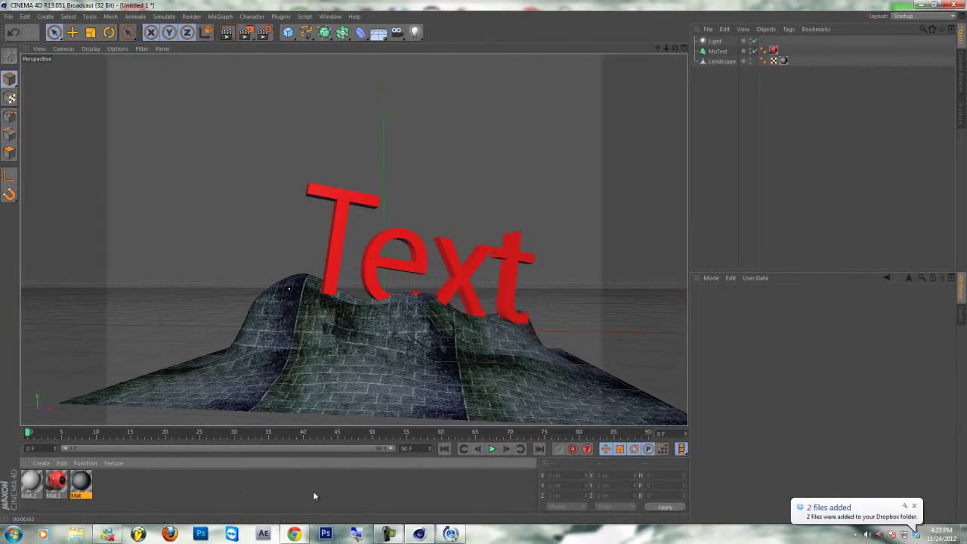
- Select the brick material and examine the lit text, landscape and light placement from a raised angle
{"action": "left_click", "coordinate": [81, 481]}
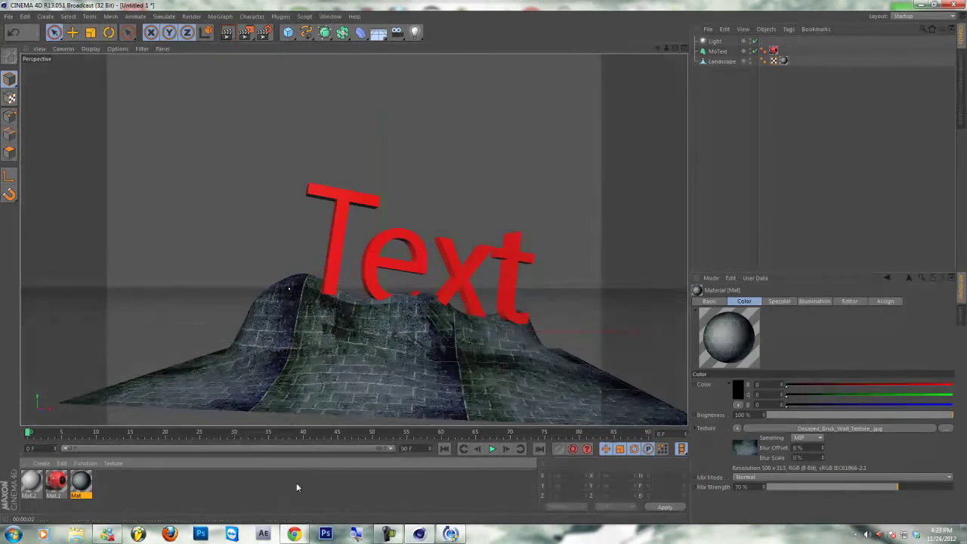
{"action": "scroll", "coordinate": [446, 291], "scroll_direction": "down", "scroll_amount": 4}
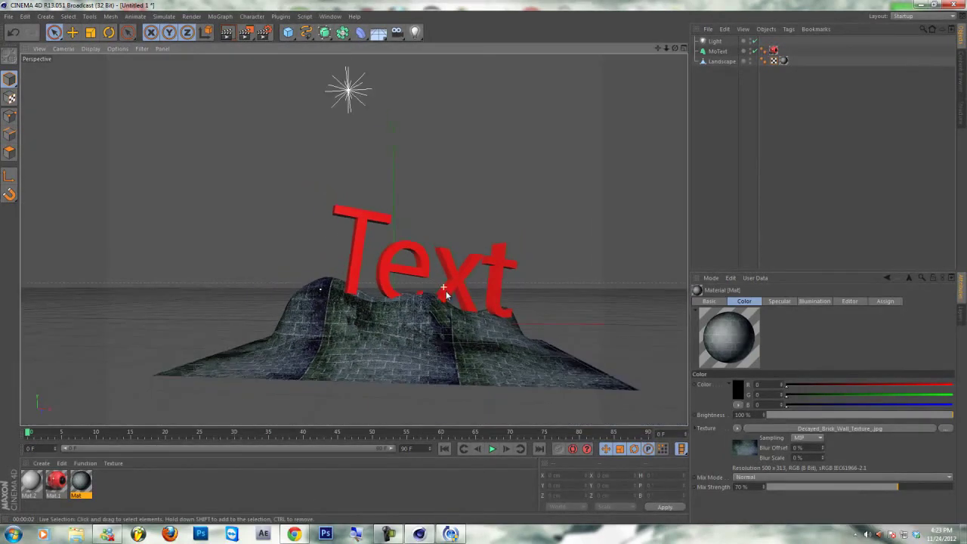
{"action": "scroll", "coordinate": [446, 291], "scroll_direction": "up", "scroll_amount": 6}
{"action": "scroll", "coordinate": [446, 291], "scroll_direction": "down", "scroll_amount": 3}
{"action": "left_click_drag", "start_coordinate": [446, 295], "coordinate": [577, 154], "text": "alt"}
{"action": "left_click_drag", "start_coordinate": [675, 48], "coordinate": [484, 262]}
{"action": "left_click_drag", "start_coordinate": [666, 47], "coordinate": [487, 264]}
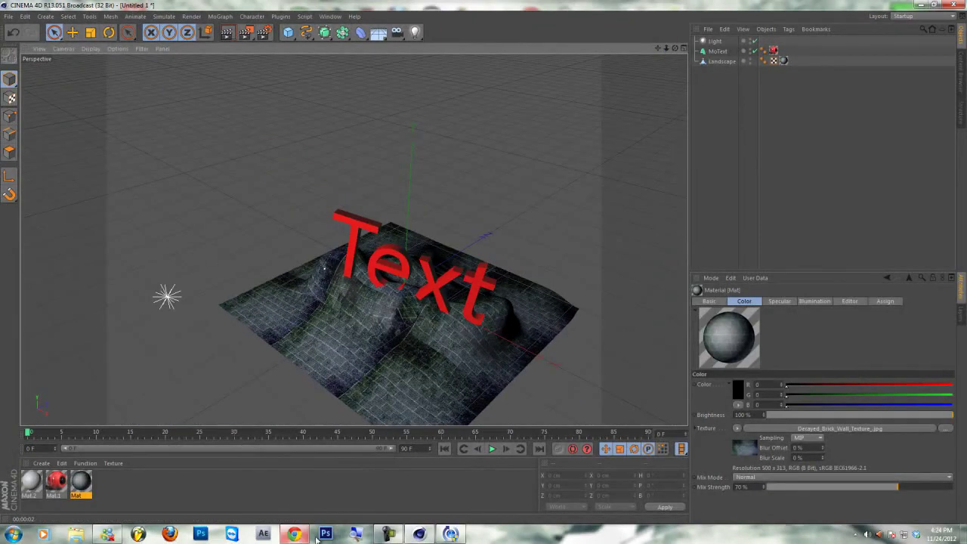
{"action": "scroll", "coordinate": [492, 333], "scroll_direction": "up", "scroll_amount": 2}
{"action": "scroll", "coordinate": [508, 281], "scroll_direction": "down", "scroll_amount": 1}
{"action": "scroll", "coordinate": [508, 282], "scroll_direction": "down", "scroll_amount": 1}
{"action": "left_click", "coordinate": [389, 533]}
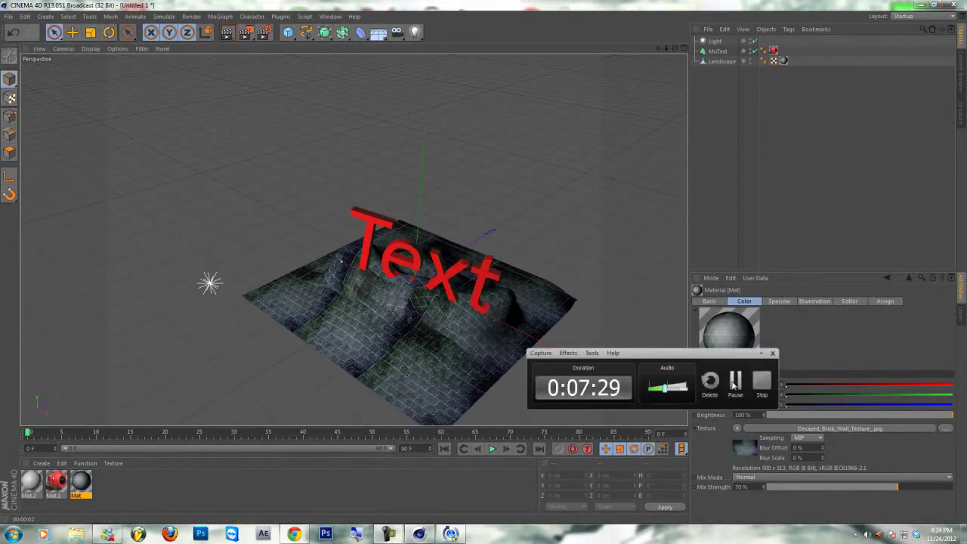